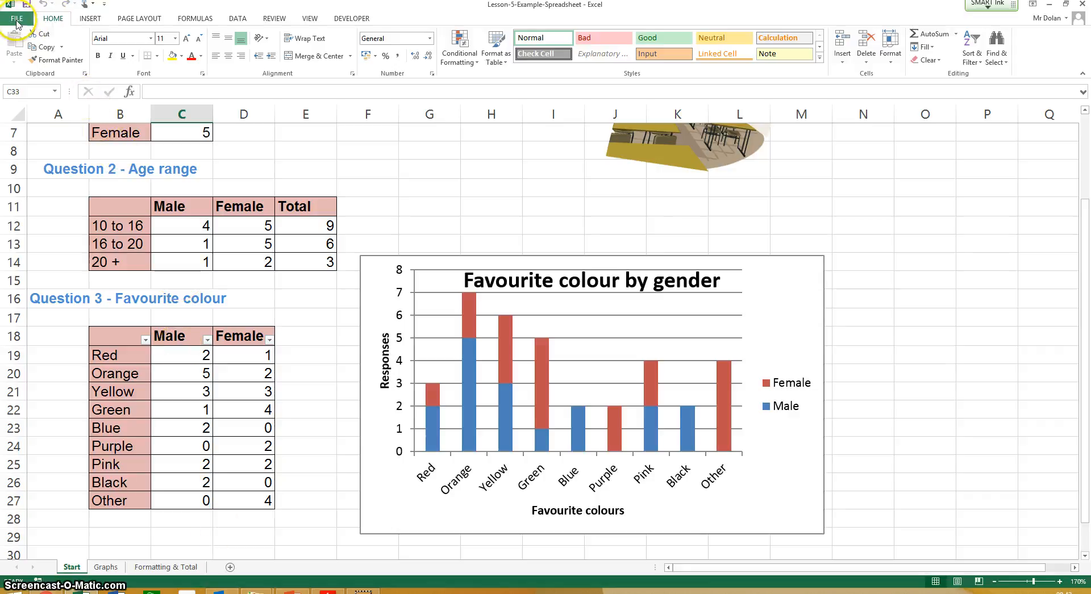
scroll(288, 275, "up", 2)
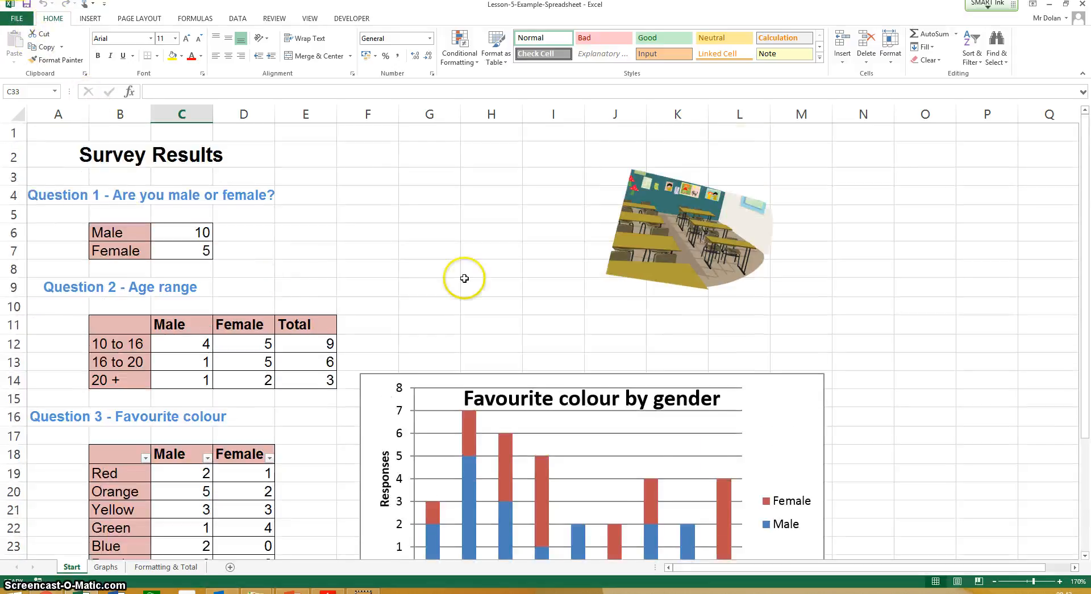
scroll(195, 312, "down", 4)
scroll(309, 309, "up", 4)
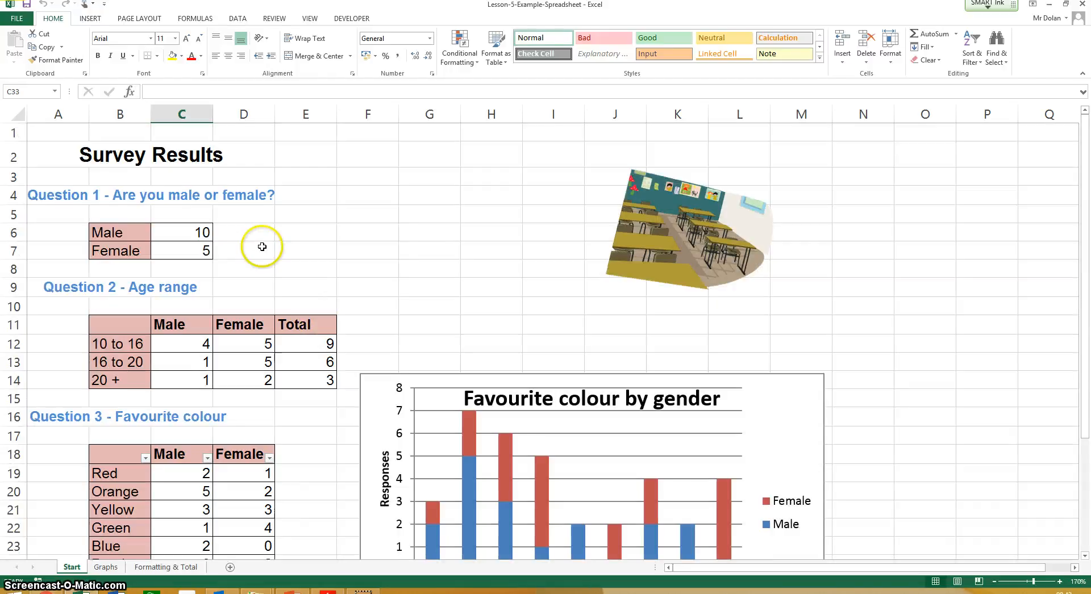
scroll(346, 256, "down", 2)
scroll(347, 257, "up", 2)
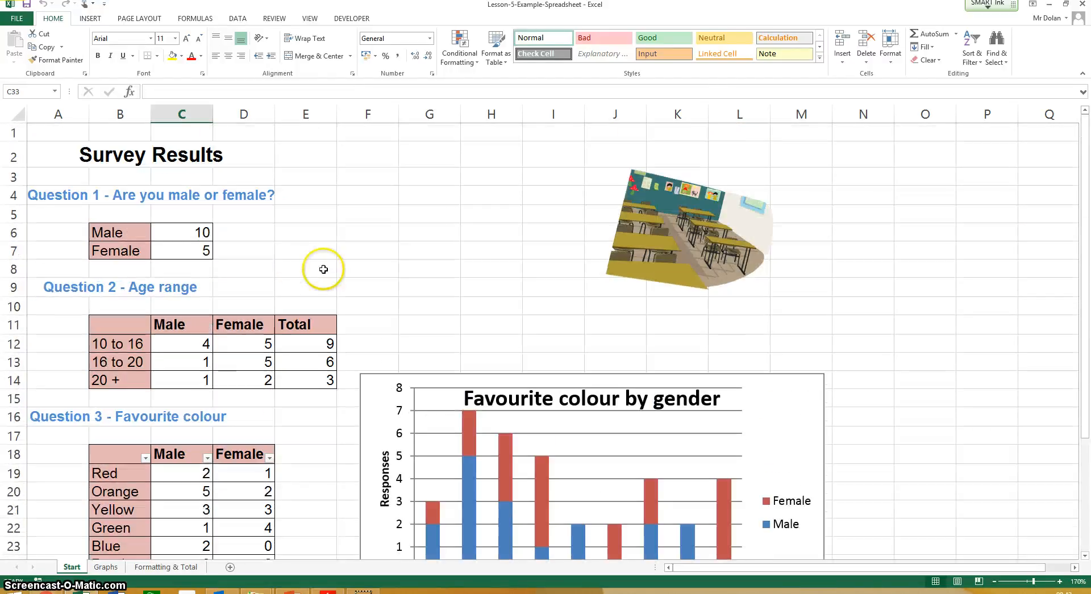
- Create a new blank workbook and enter the title "Survey Results" in cell A1
left_click(17, 18)
left_click(18, 69)
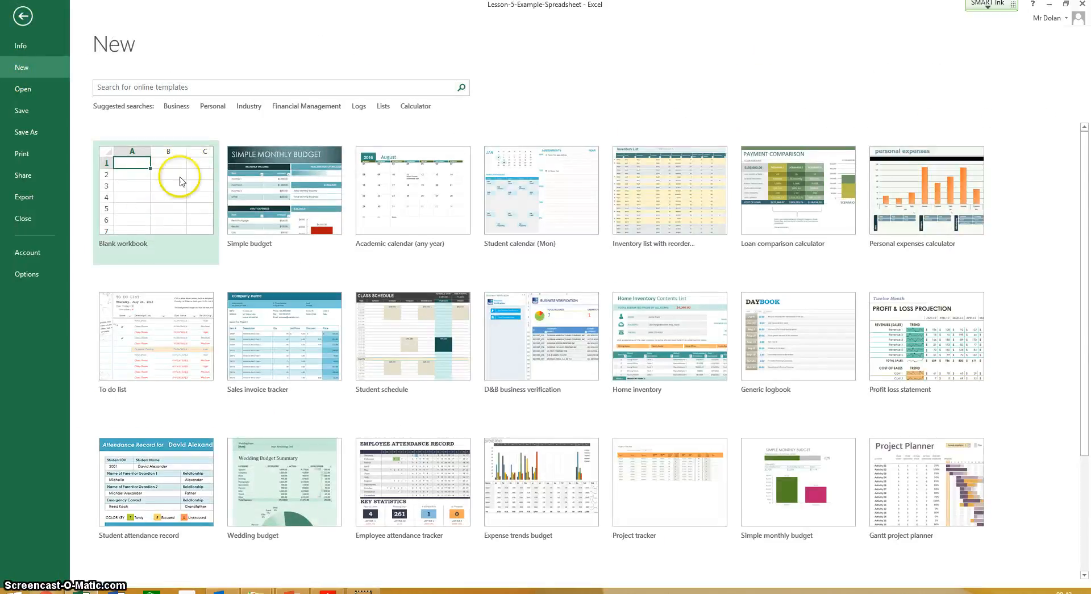
left_click(144, 203)
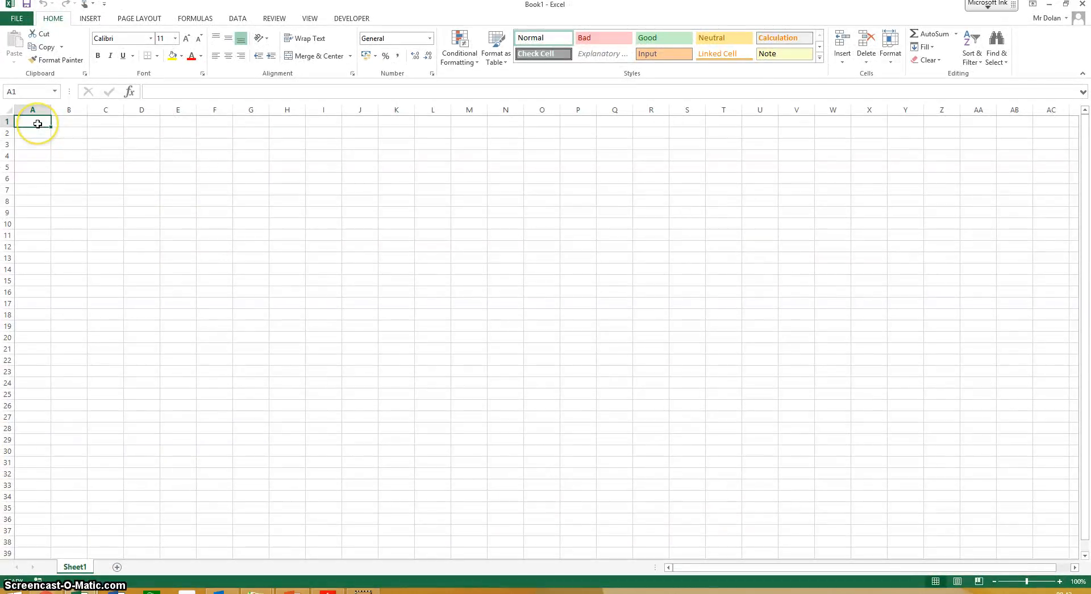
type("sults")
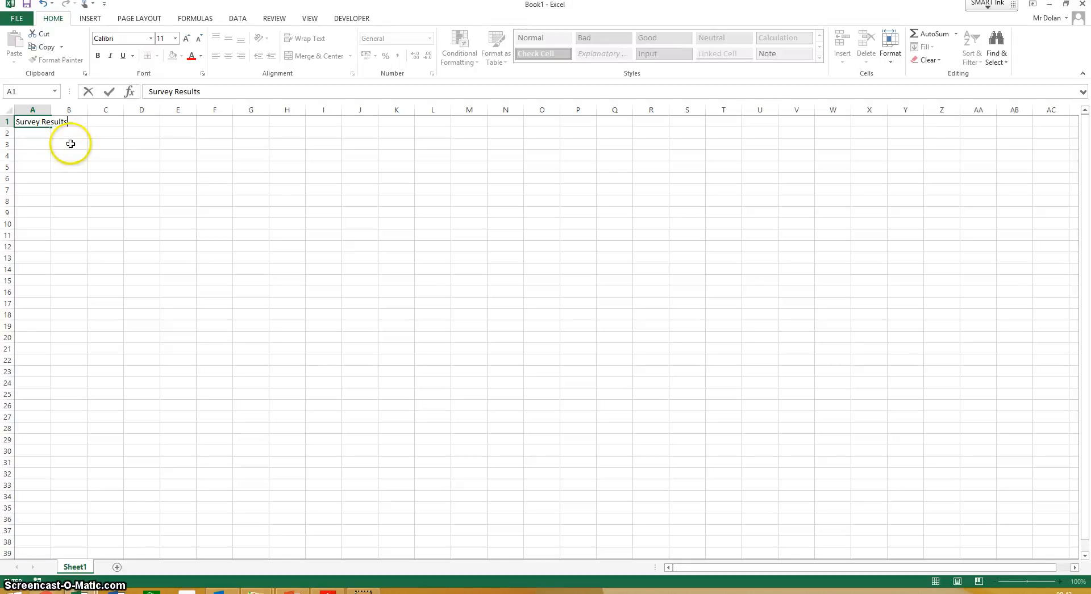
left_click(70, 144)
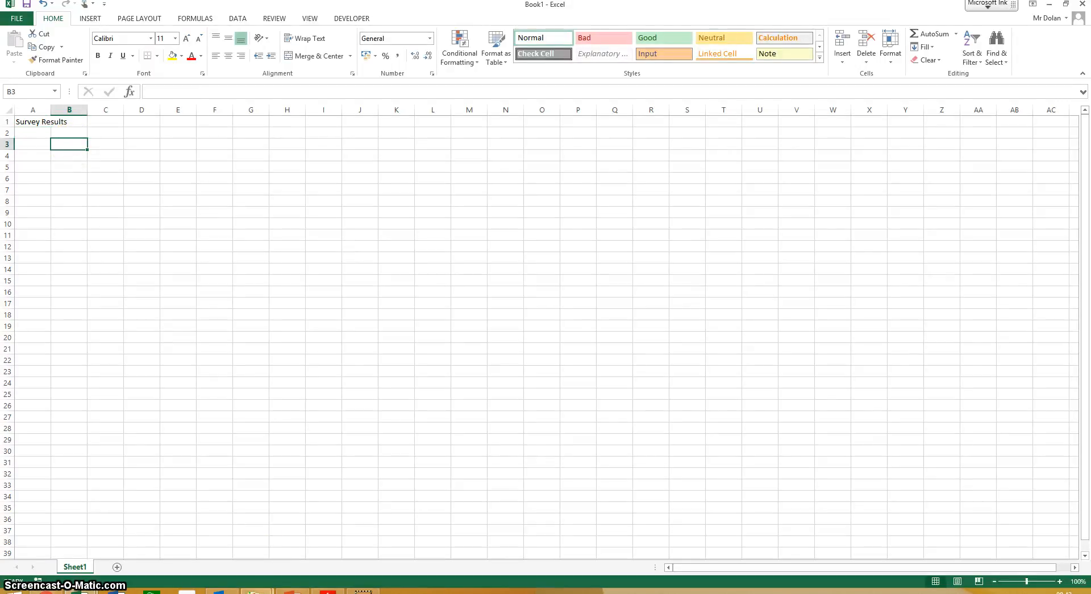
- Switch to the Lesson-5-Survey-Results PDF in Adobe Reader and read the first survey question
left_click(328, 592)
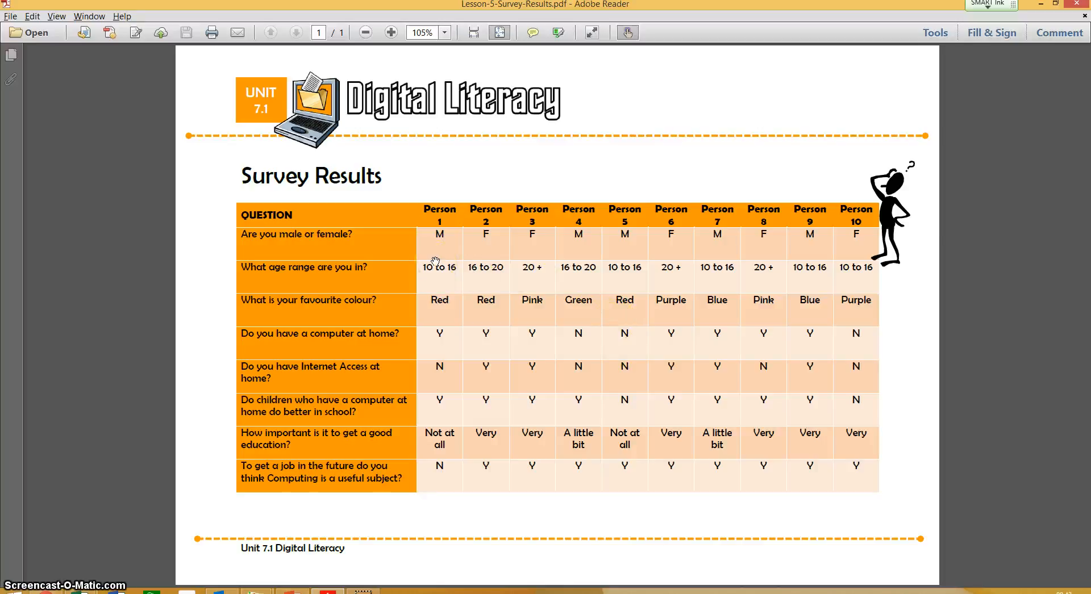
key("super+p")
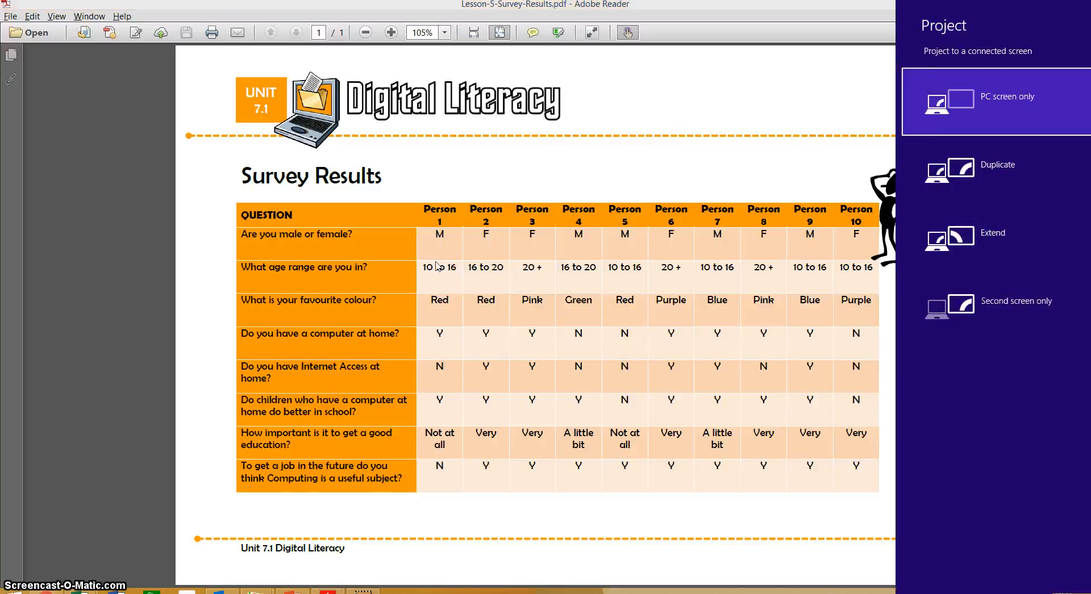
key("super")
key("super")
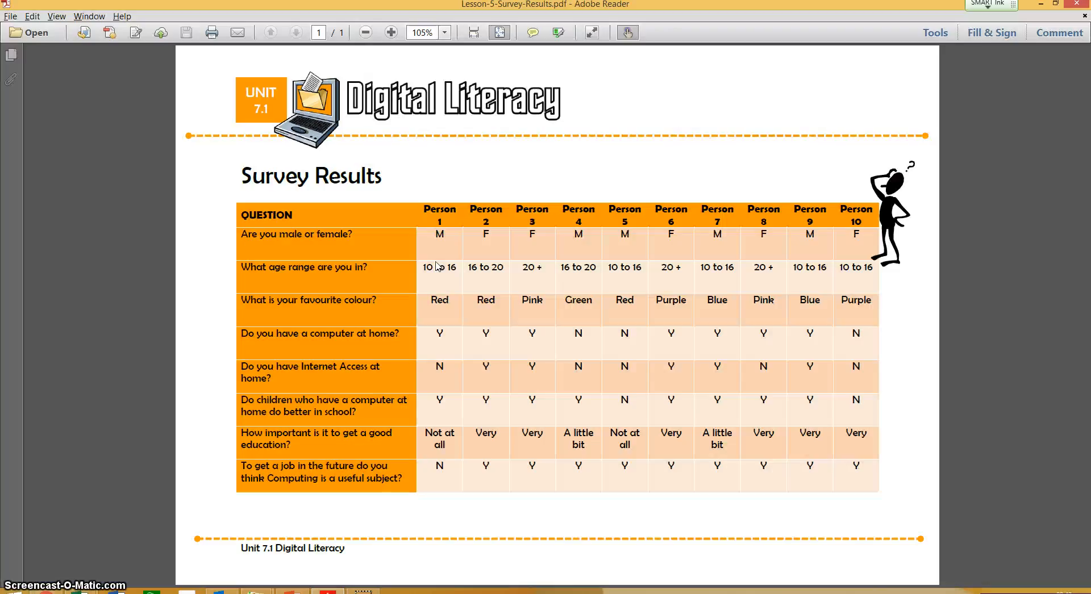
- Switch back to the new Excel workbook and enter the question "Are you male or female?" in cell A3
key("alt+Tab")
left_click(38, 149)
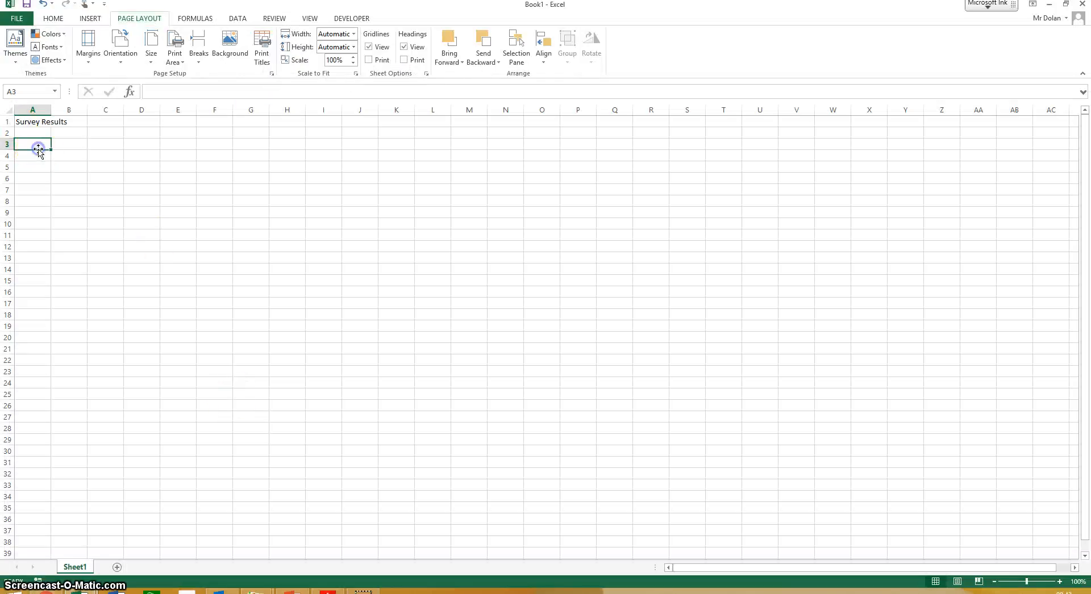
type("Are you male or femaile")
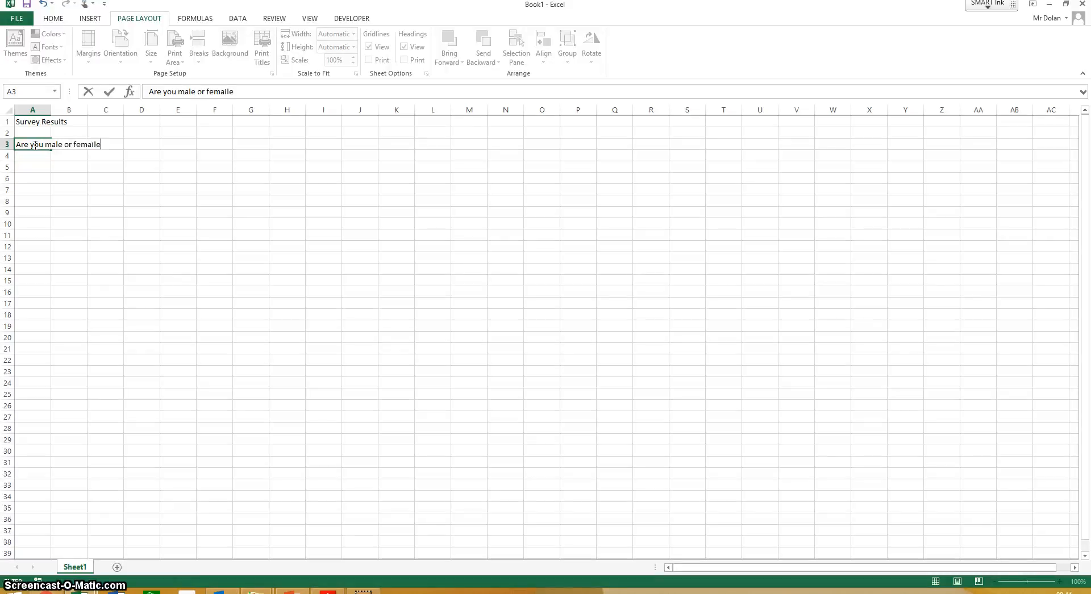
key("BackSpace")
key("BackSpace")
left_click(41, 166)
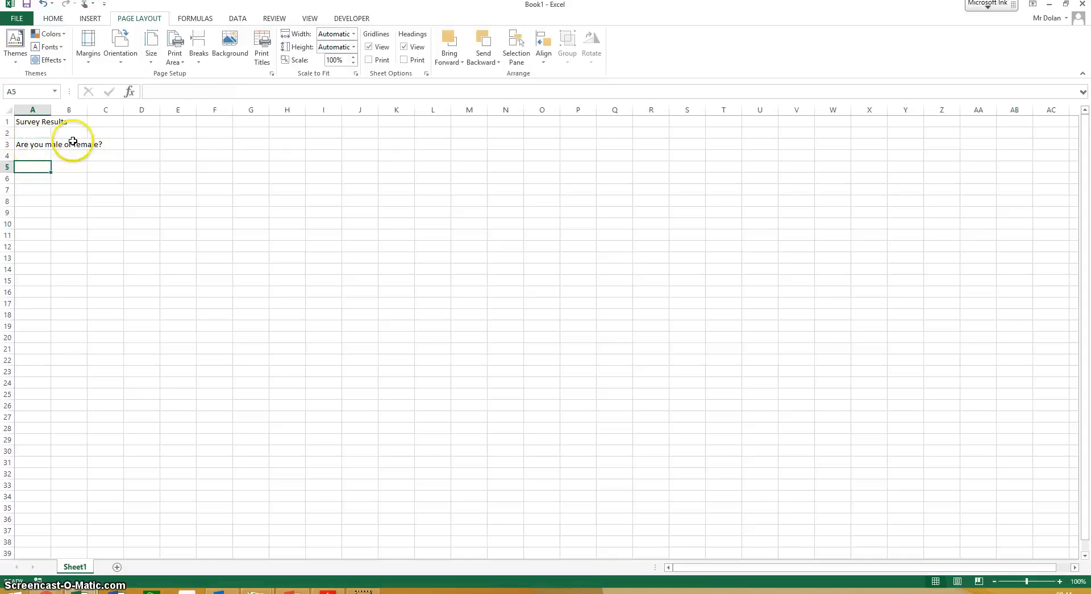
- Inspect the contents of cells A3 and B3 to see which one holds the question text
left_click(32, 145)
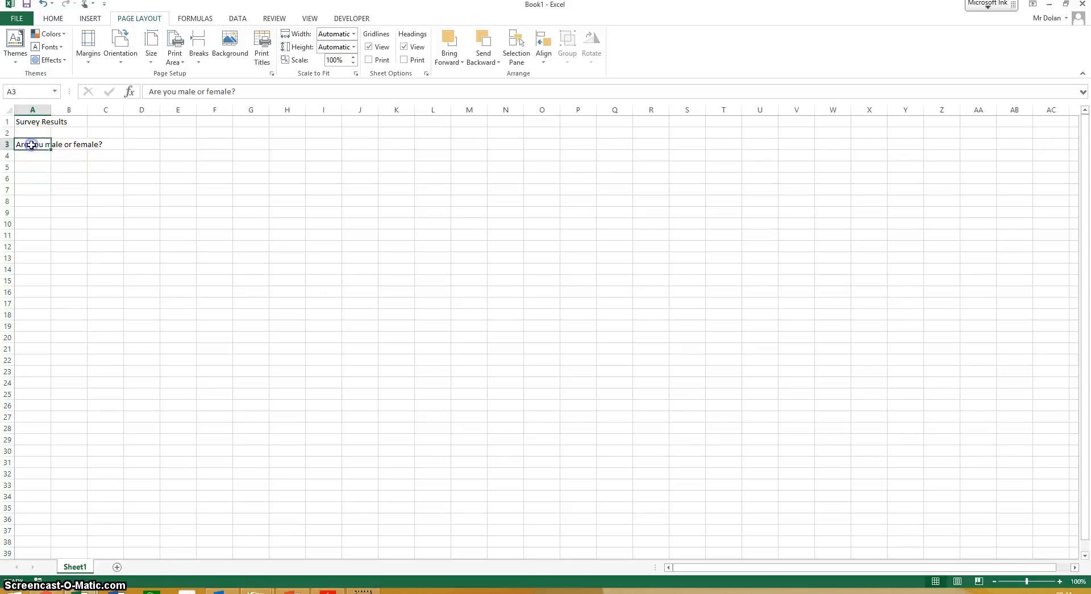
left_click(69, 146)
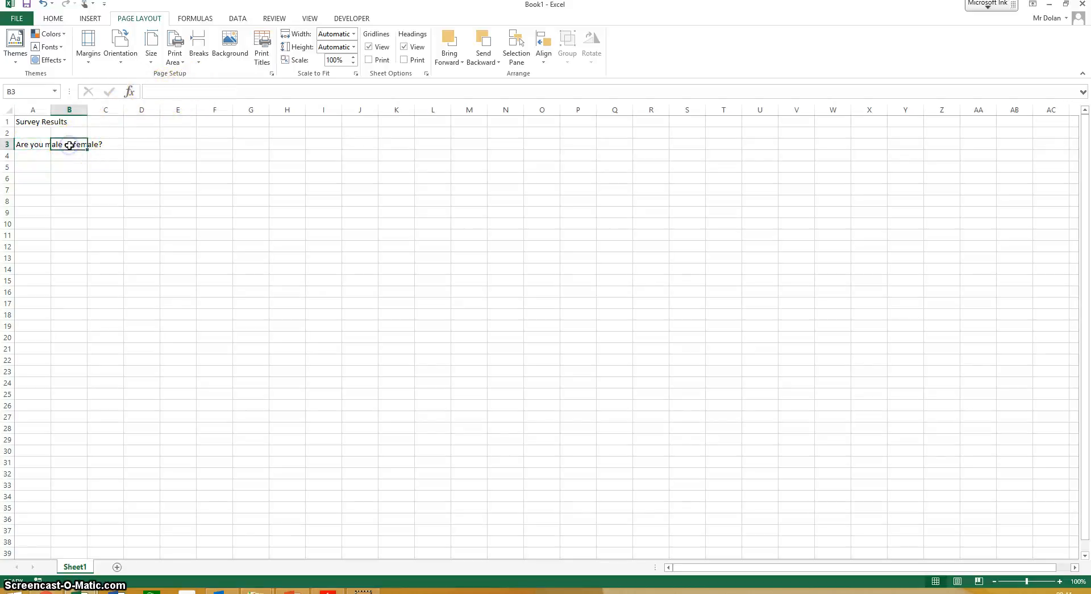
left_click(28, 146)
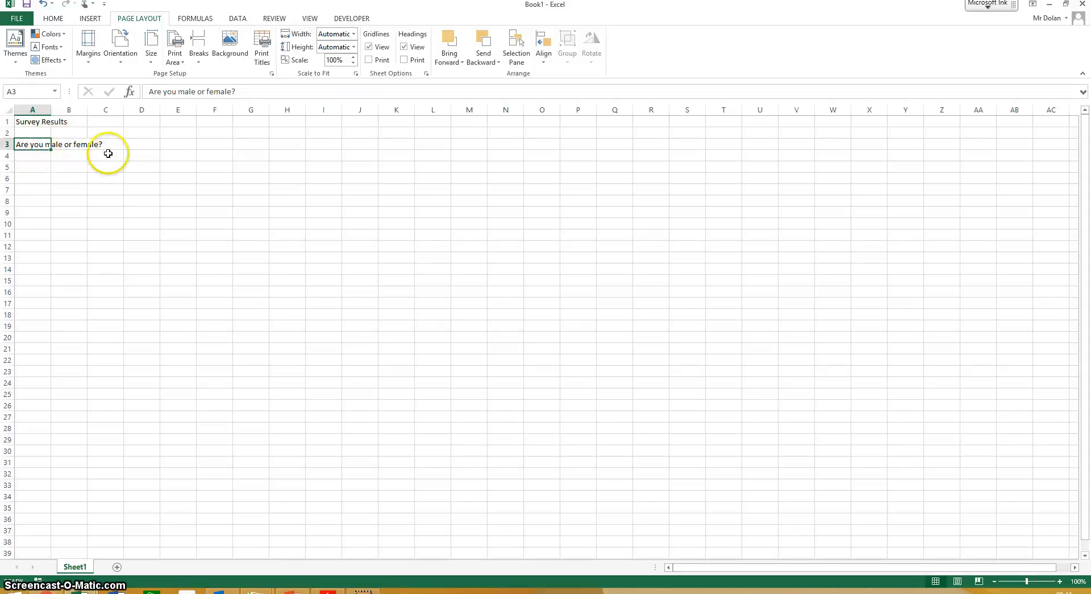
left_click(54, 189)
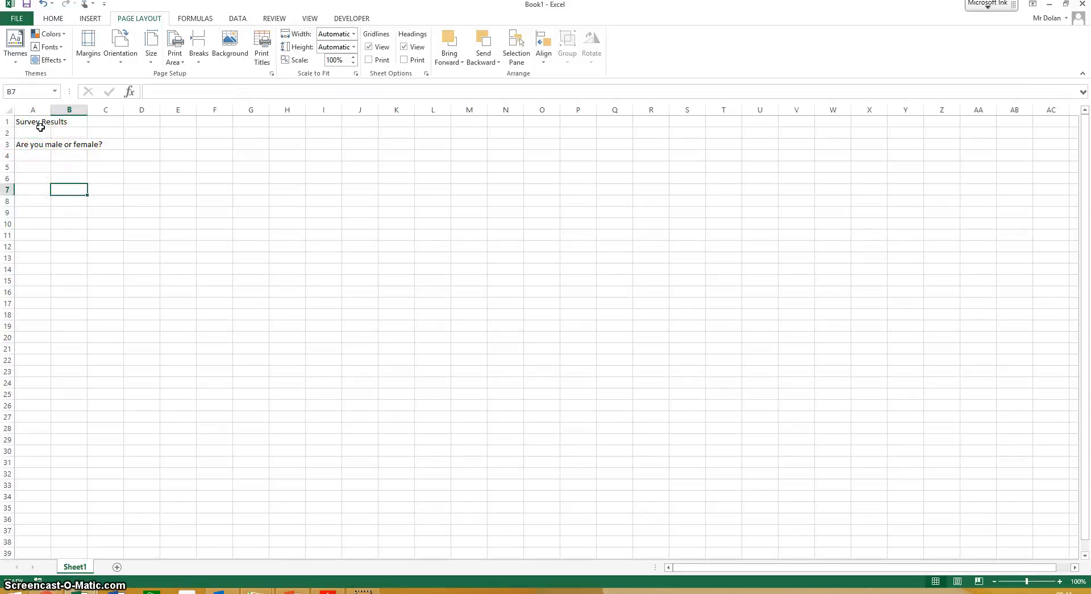
left_click(71, 168)
key("alt")
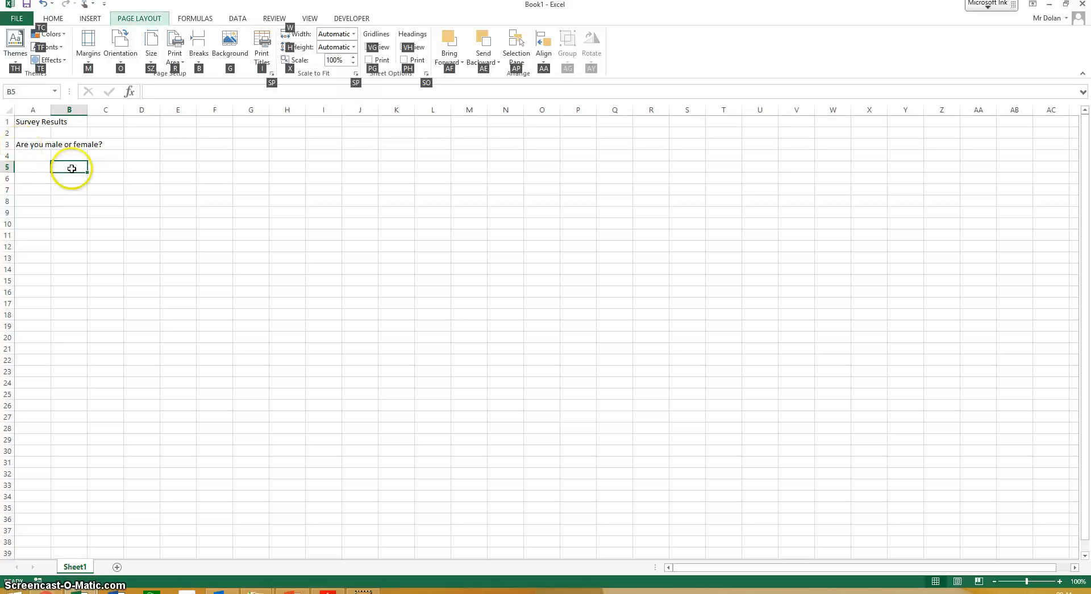
key("m")
key("a")
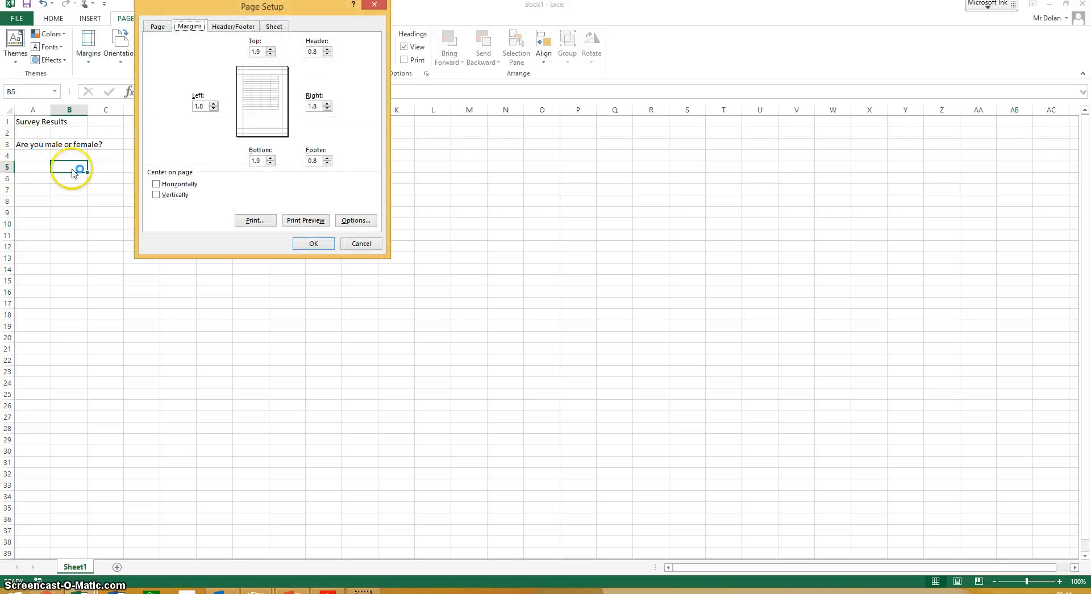
left_click(355, 244)
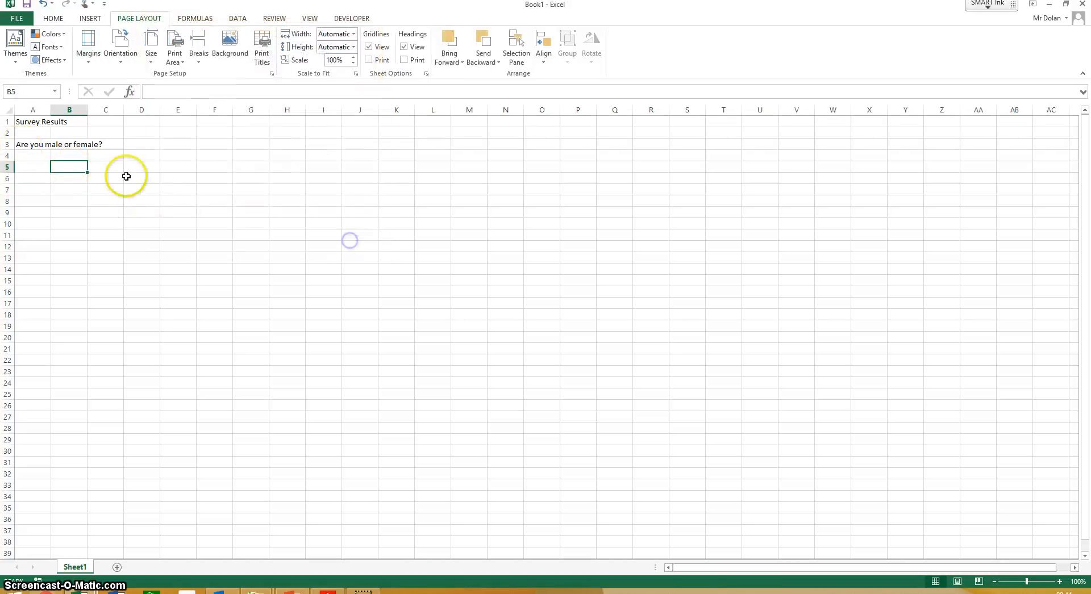
- Enter the answer labels "Male" in cell B5 and "Female" in cell B6
type("Male")
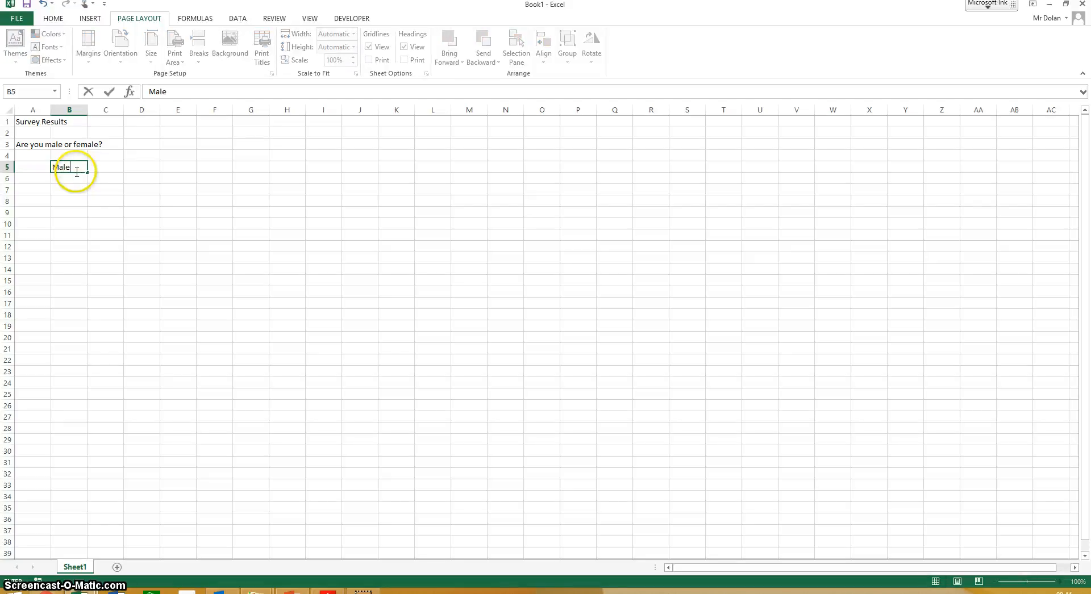
key("Return")
type("Female")
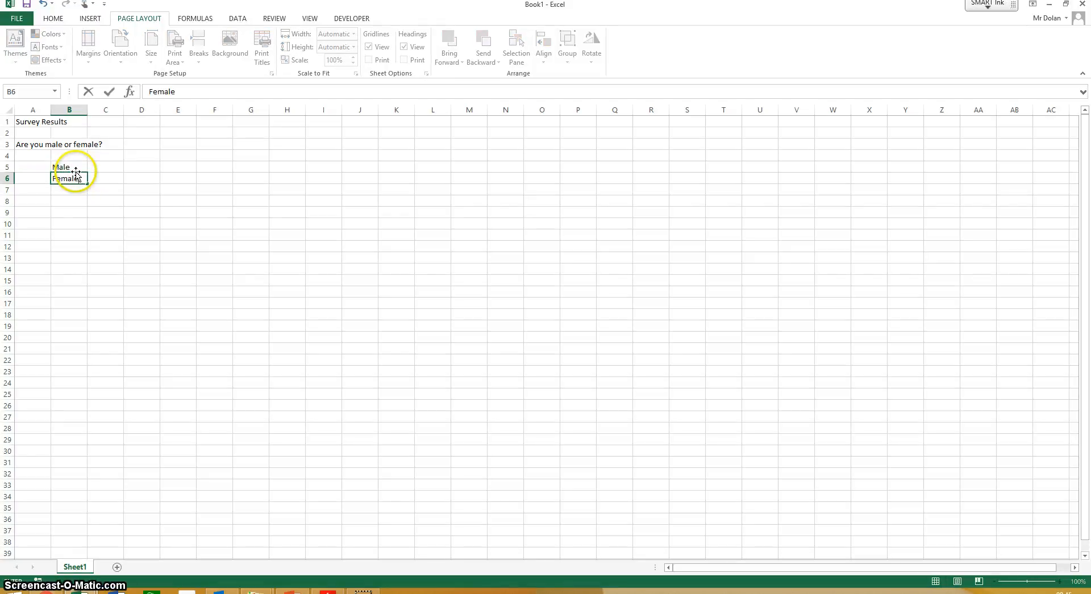
- Count the male respondents in the survey results PDF and enter 5 beside the Male label in cell C5
left_click(96, 166)
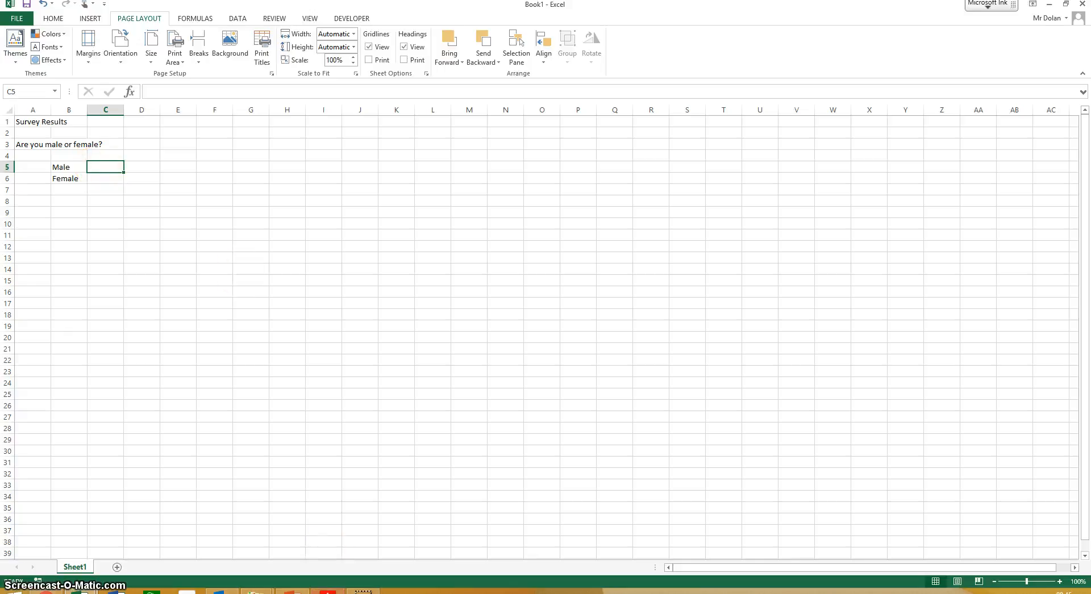
mouse_move(327, 592)
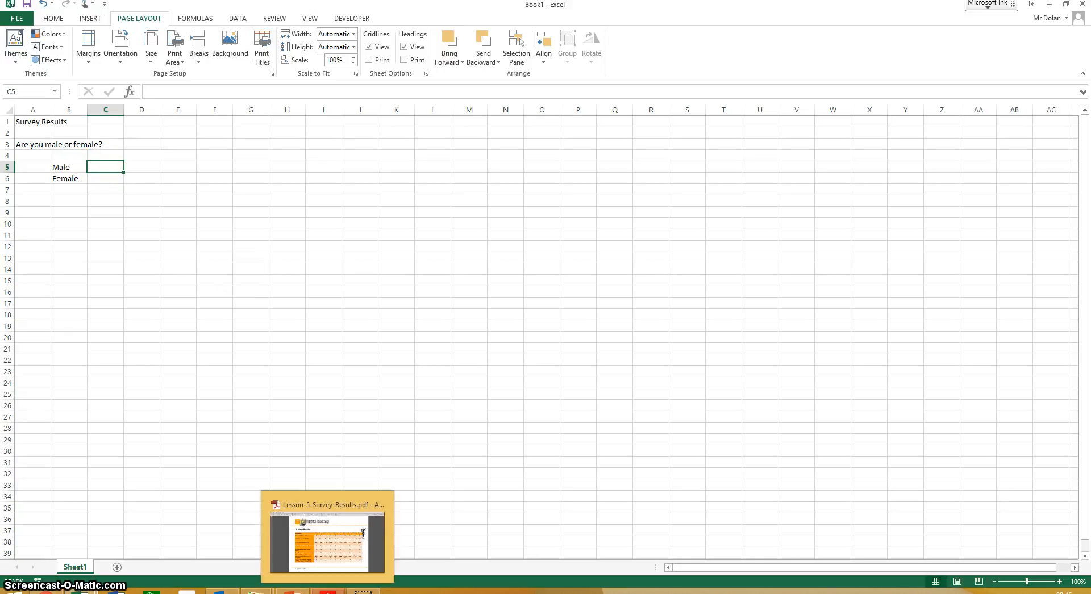
left_click(328, 539)
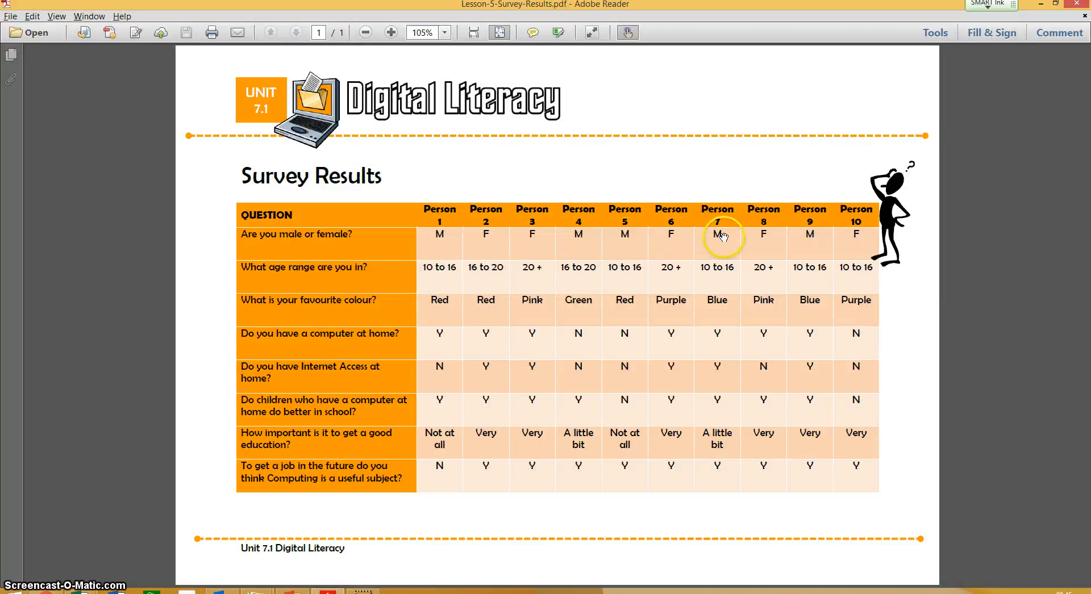
key("alt+Tab")
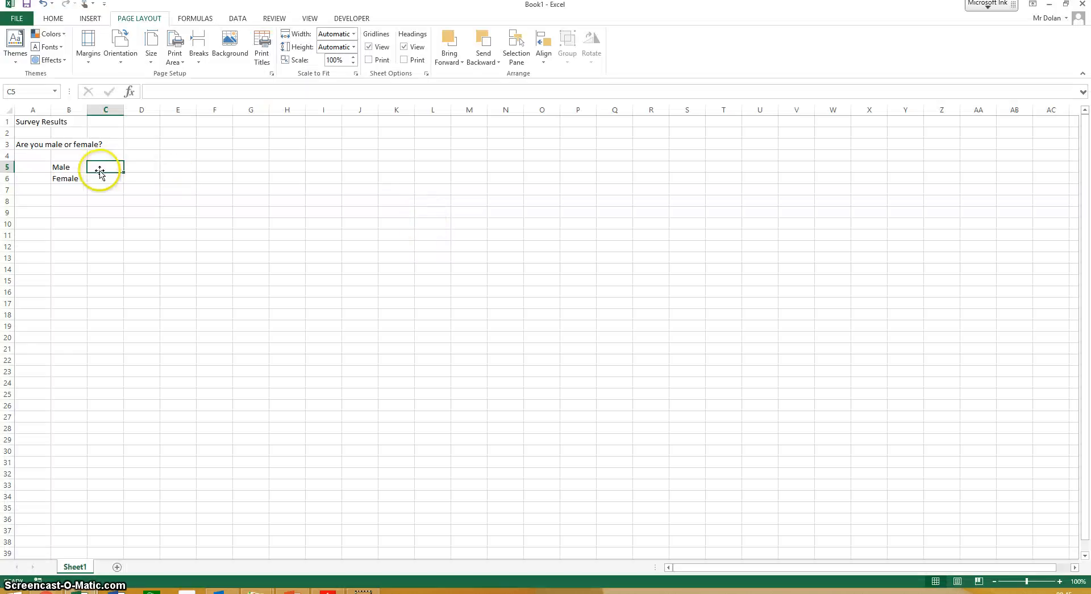
type("5")
- Count the female respondents in the survey results PDF and enter 5 beside the Female label in cell C6
left_click(80, 177)
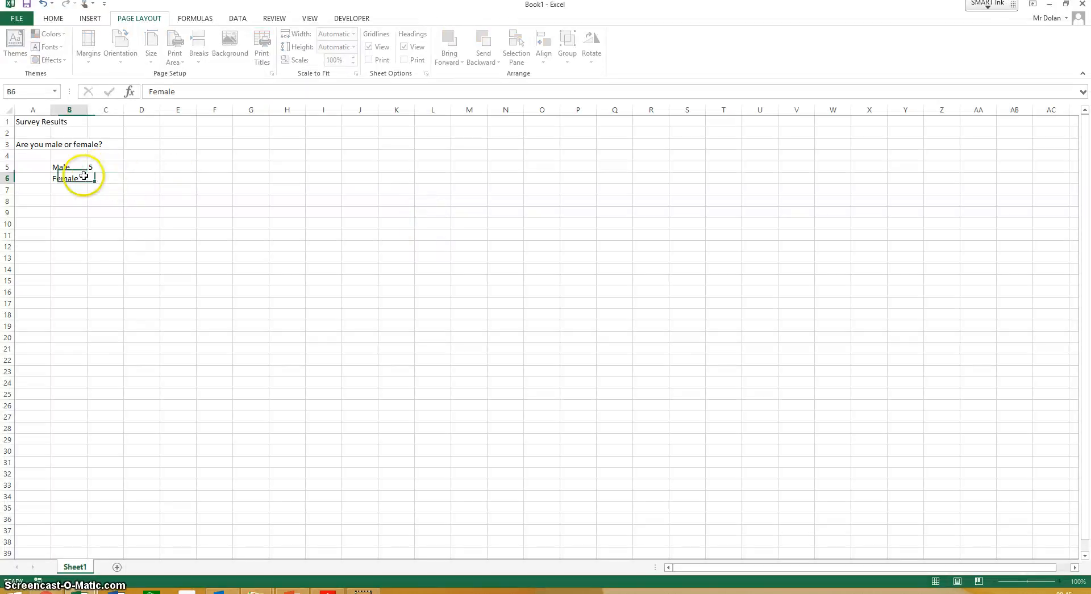
left_click(127, 176)
left_click(101, 178)
key("alt+Tab")
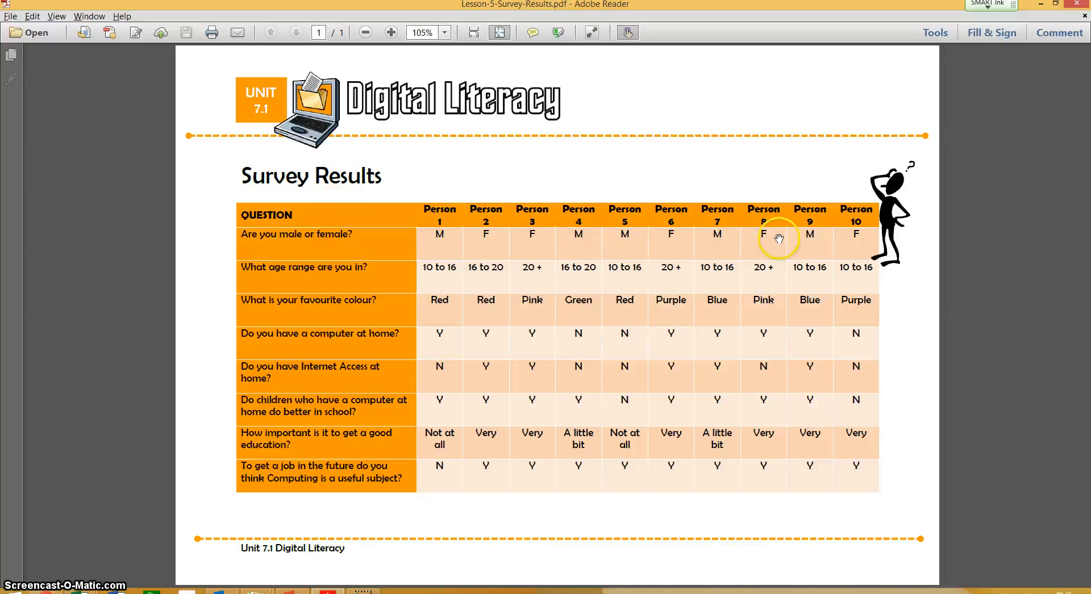
key("alt+Tab")
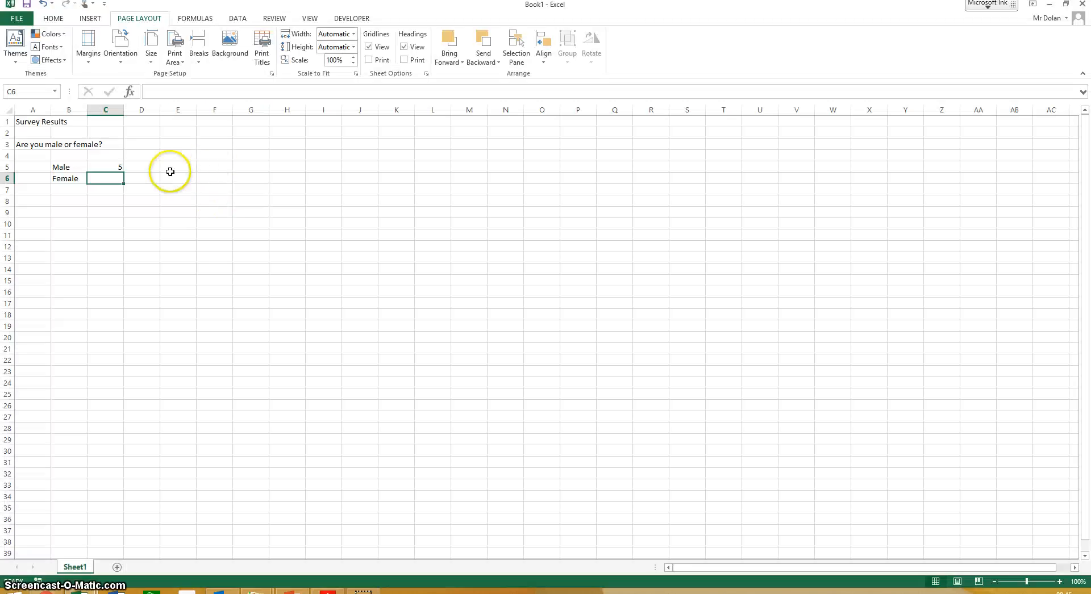
type("5")
left_click(165, 233)
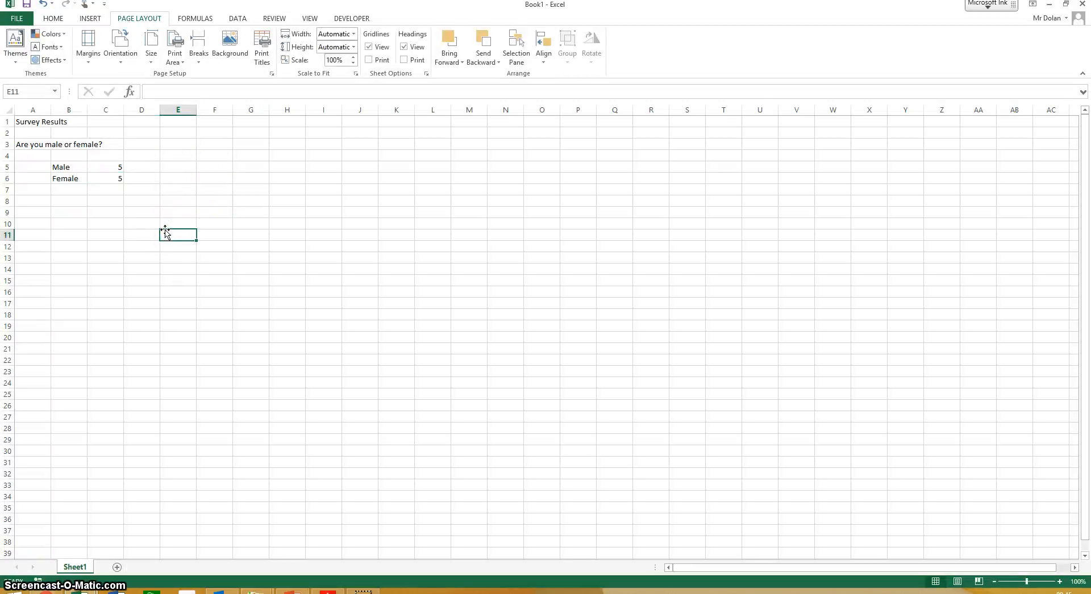
left_click(30, 200)
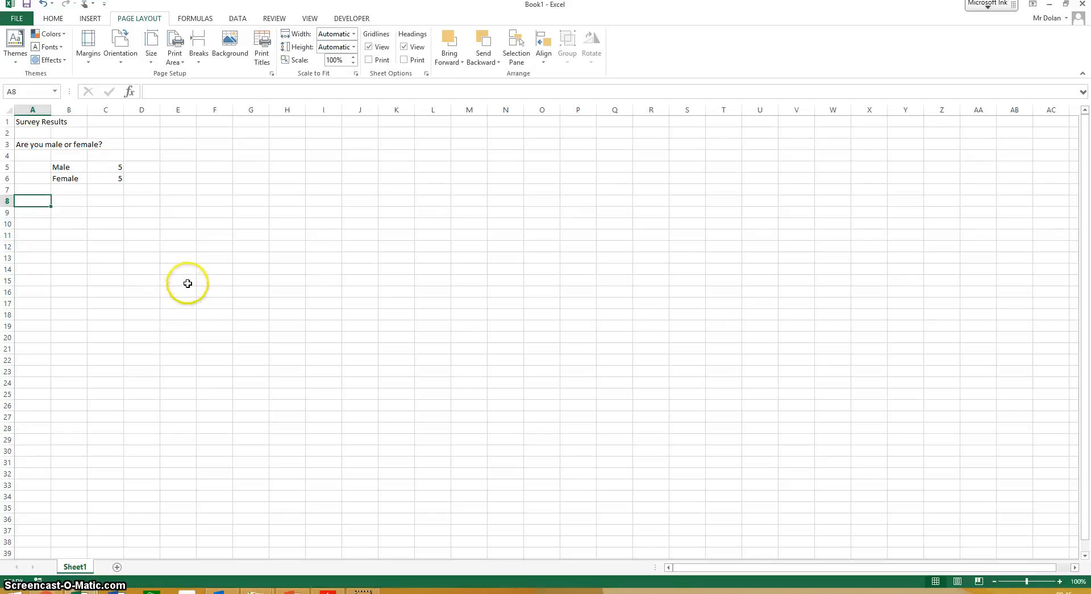
- Increase the font size of the "Survey Results" title in cell A1 to 18
left_click(25, 123)
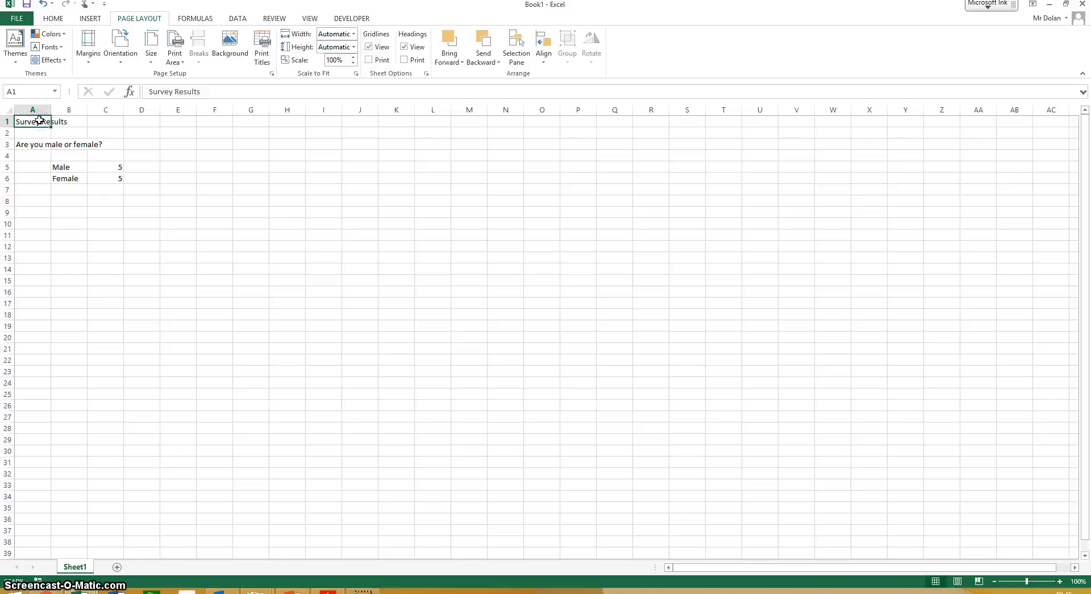
left_click(53, 18)
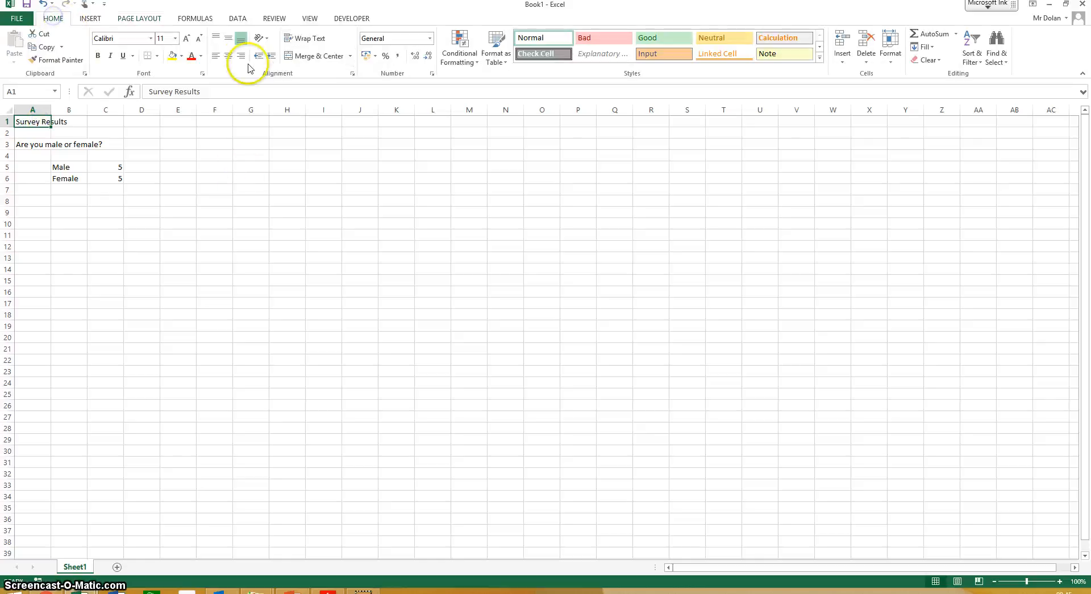
left_click(186, 38)
left_click(187, 38)
left_click(186, 38)
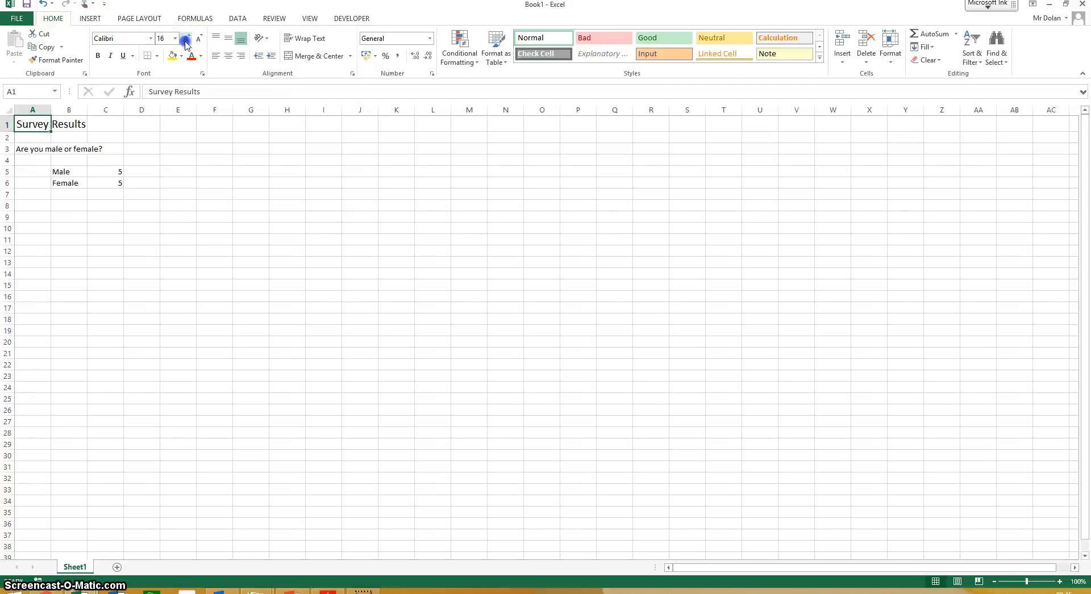
left_click(186, 39)
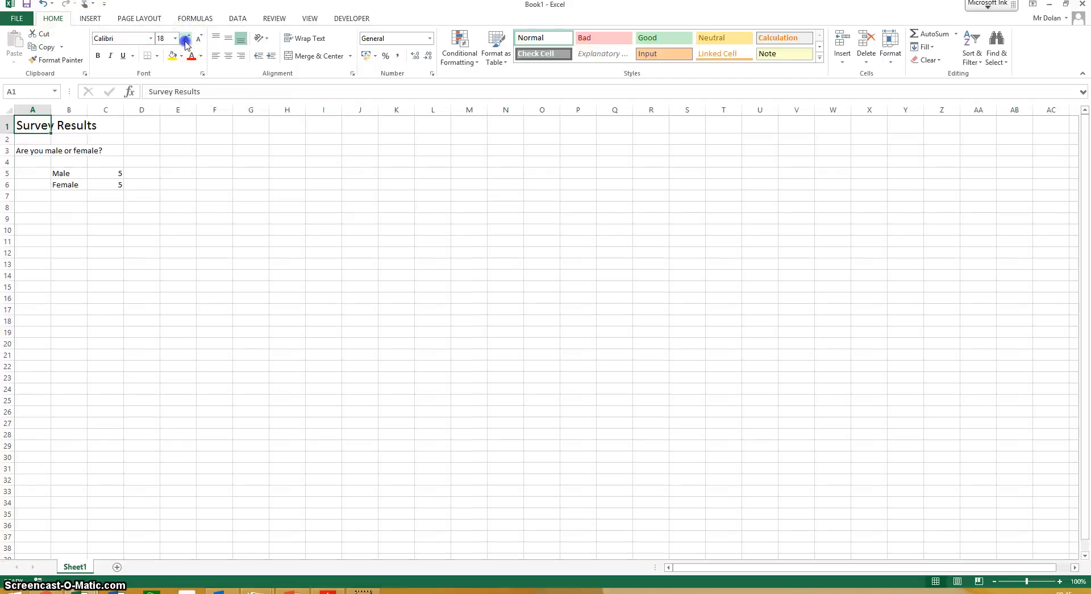
- Make the "Survey Results" title in cell A1 bold and colour its text orange
left_click(98, 56)
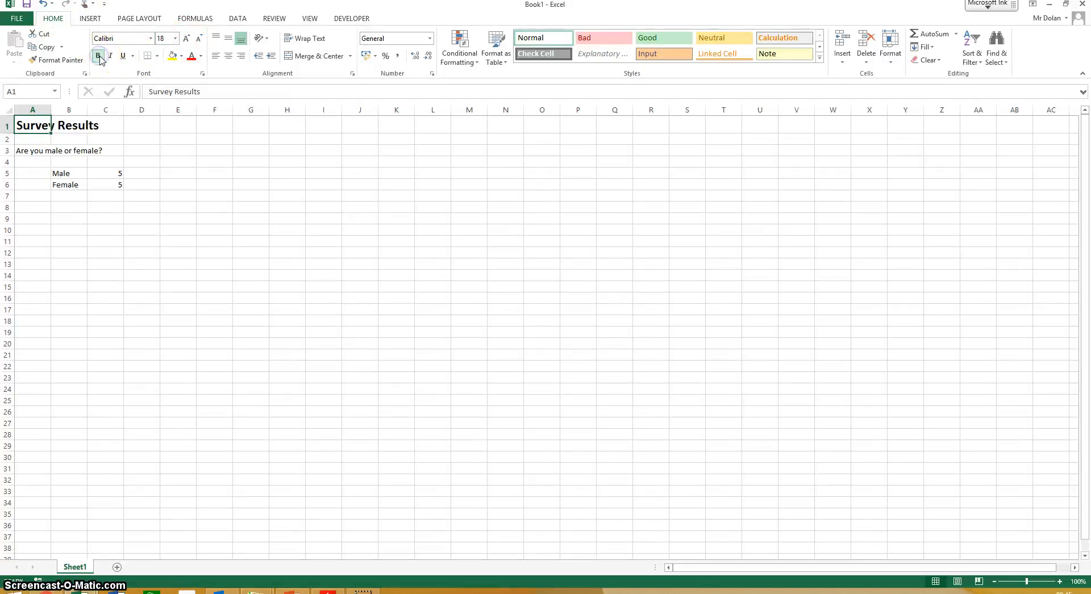
left_click(200, 56)
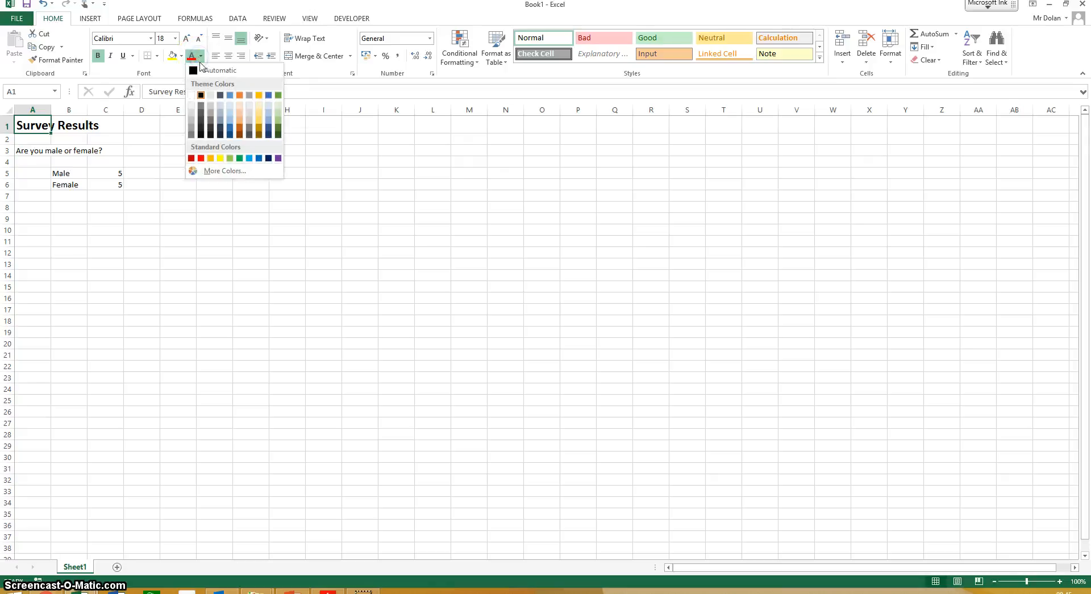
left_click(242, 95)
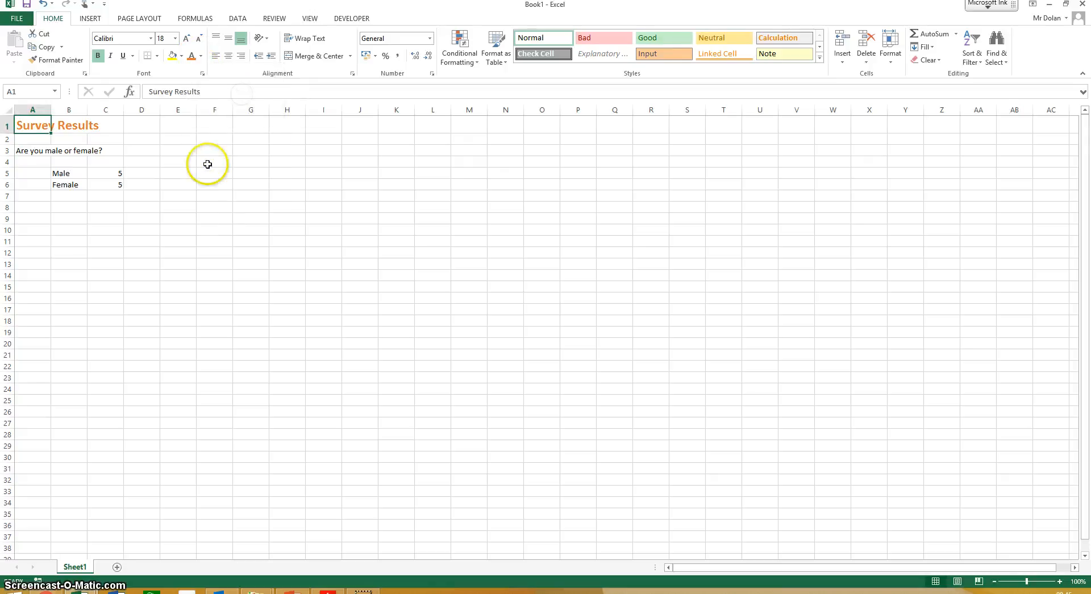
left_click(207, 163)
- Merge and centre the "Survey Results" title across cells A1 to D1
left_click_drag(35, 125, 146, 122)
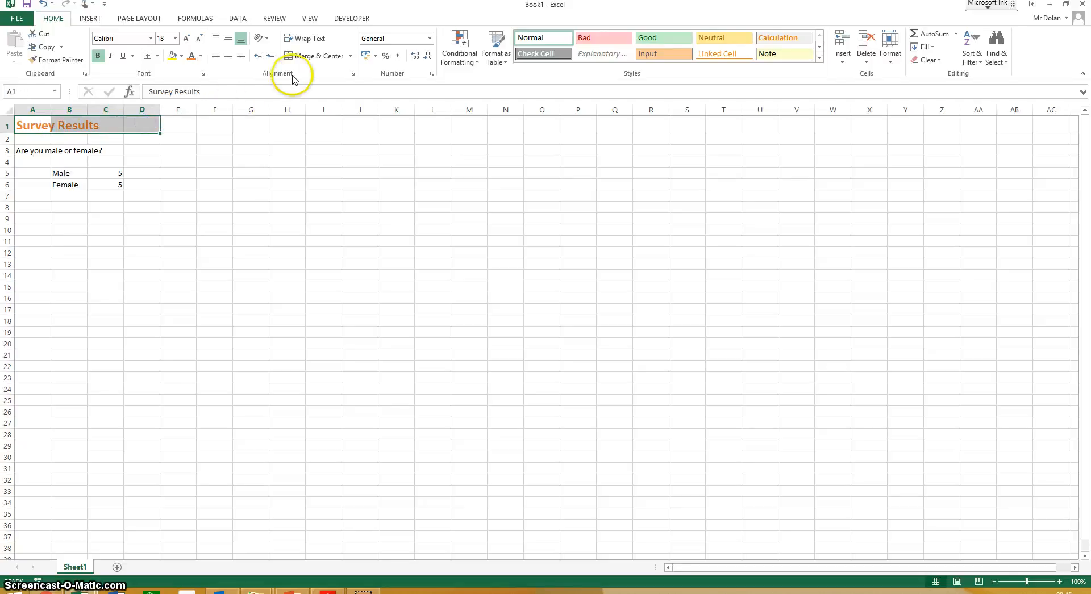
left_click(311, 56)
left_click(274, 186)
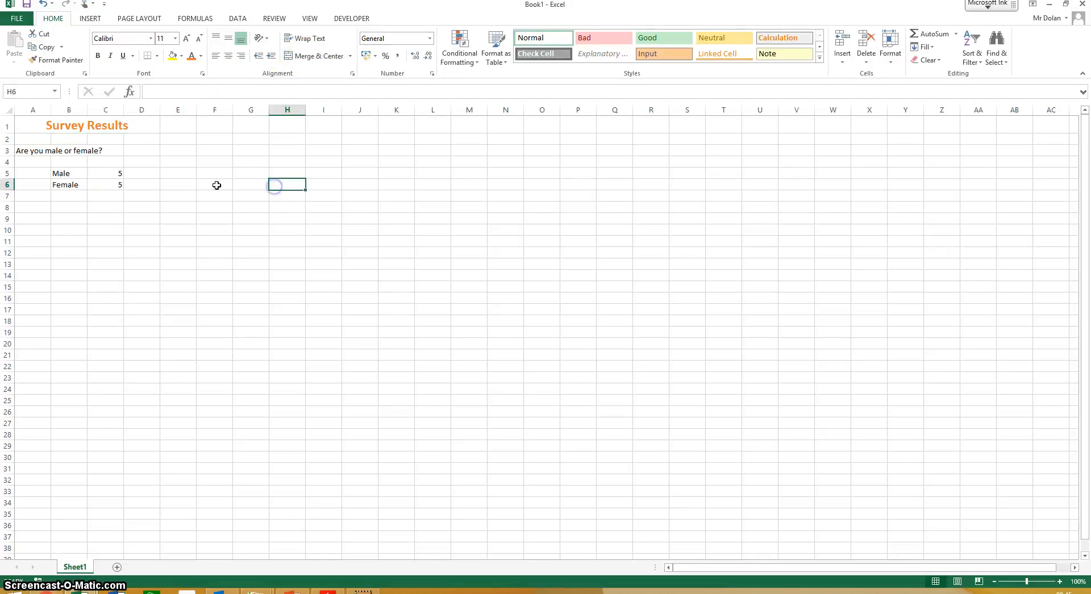
- Format the question "Are you male or female?" in cell A3 as bold with font size 14
left_click(25, 150)
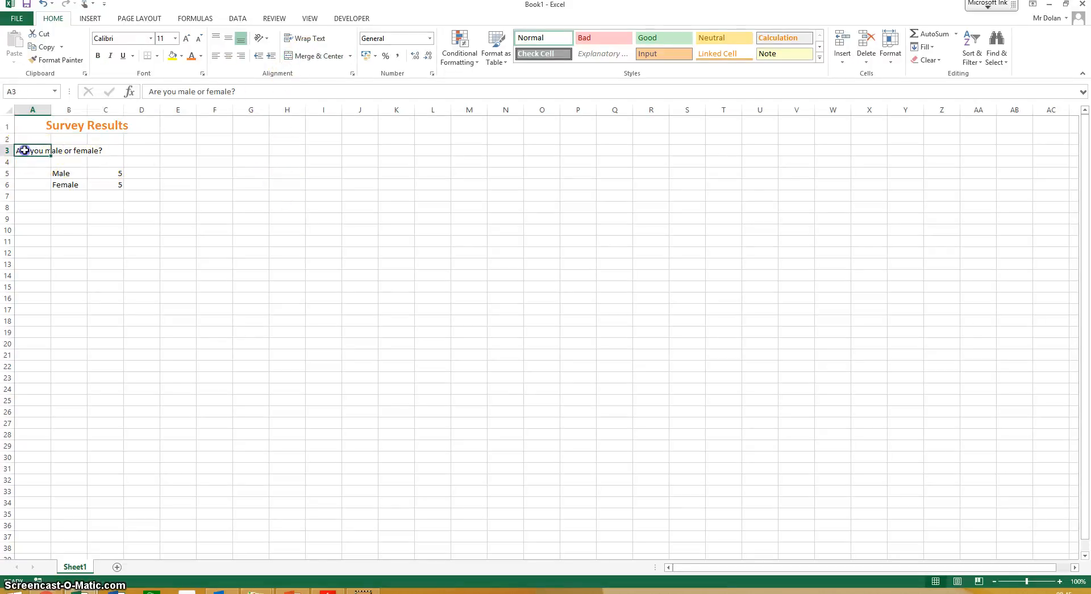
left_click(188, 38)
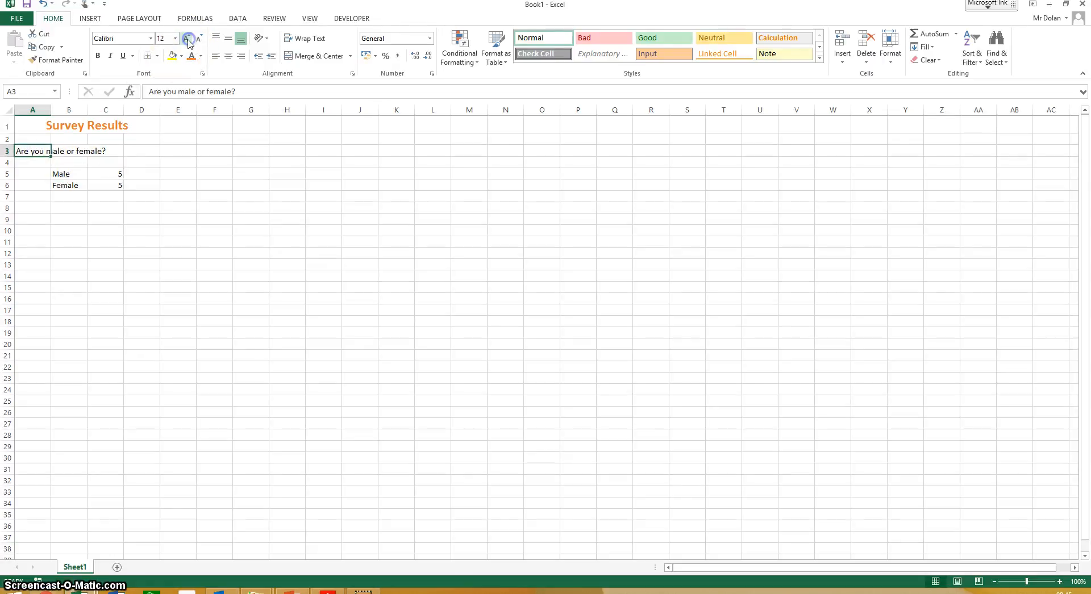
left_click(188, 39)
left_click(97, 55)
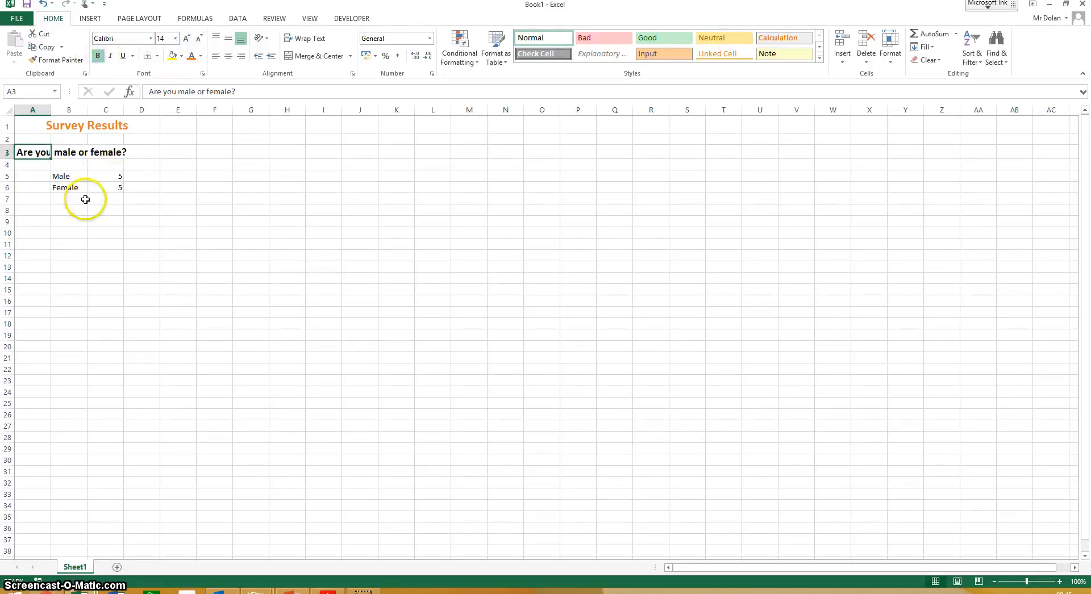
- Make the Male and Female labels in cells B5 and B6 bold
left_click(64, 176)
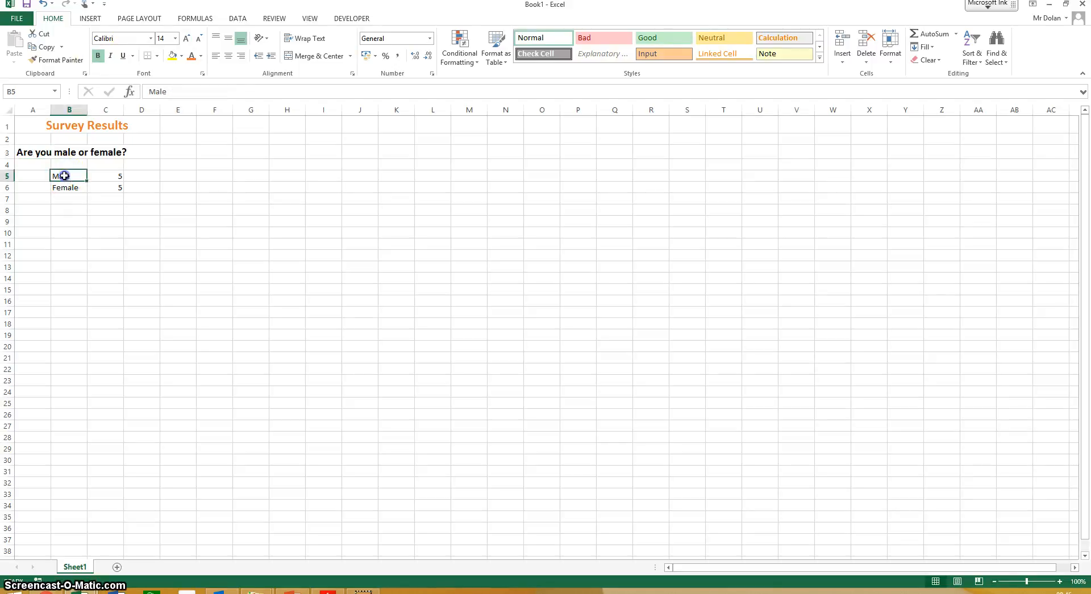
mouse_move(67, 176)
left_mouse_down()
mouse_move(114, 185)
mouse_move(75, 186)
left_mouse_up()
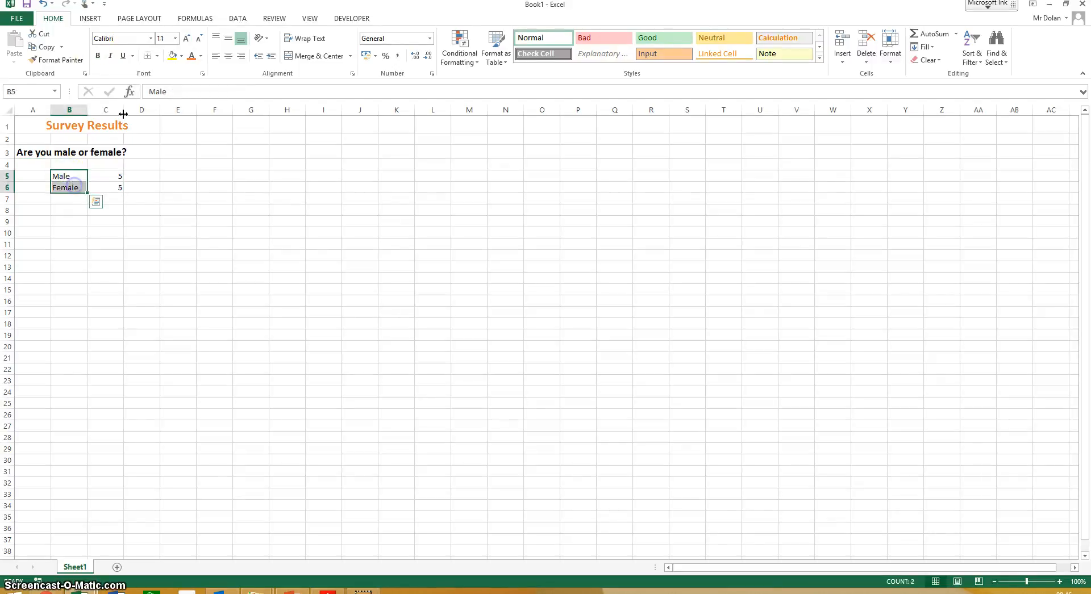
left_click(99, 55)
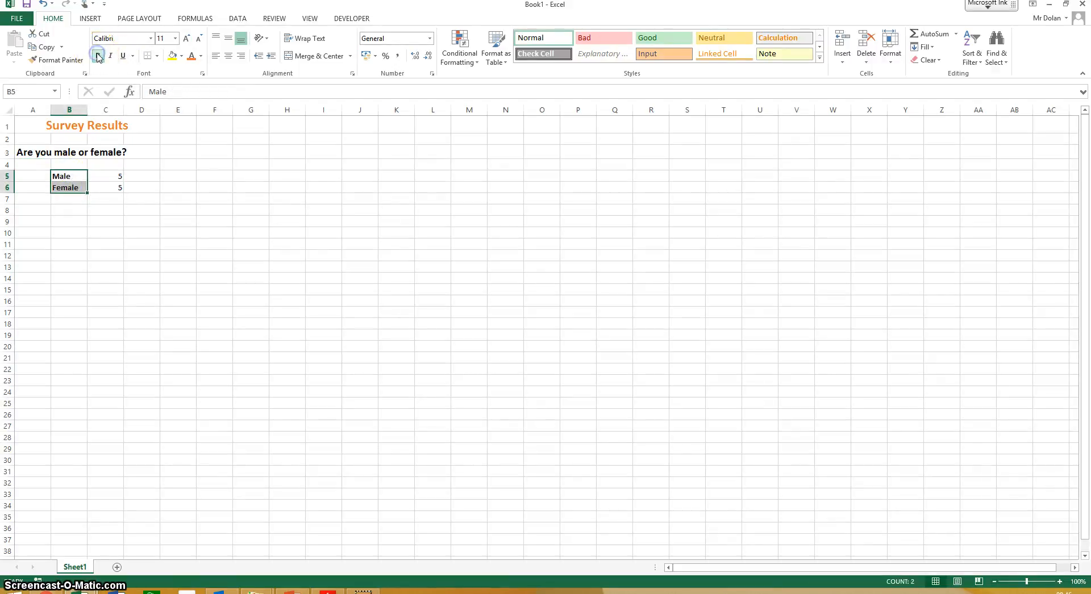
left_click(142, 255)
- Apply All Borders to the Male and Female results table in cells B5 to C6
left_click_drag(75, 174, 113, 185)
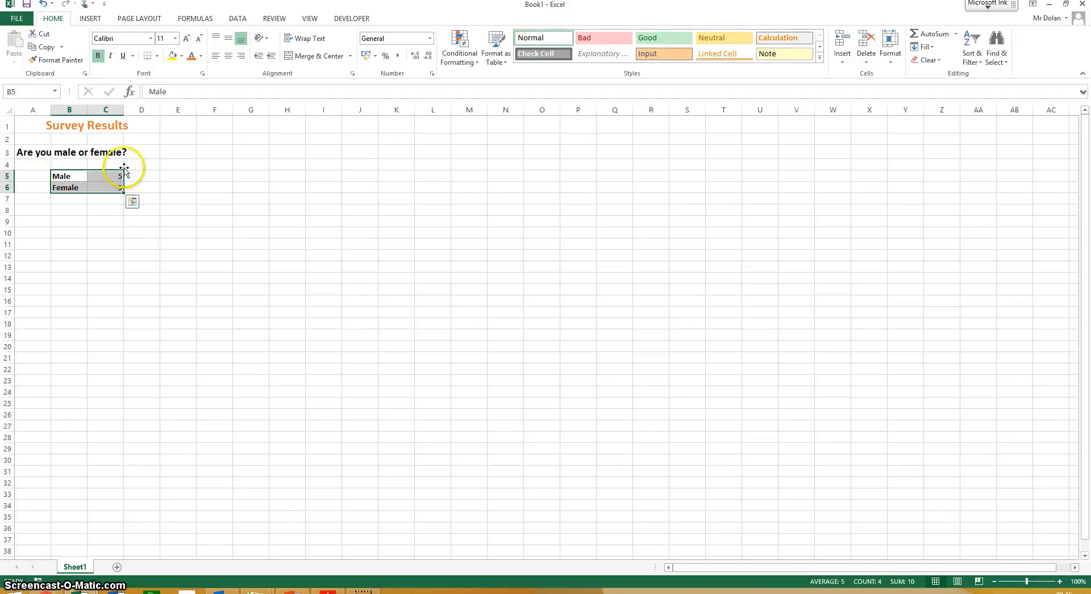
left_click(158, 56)
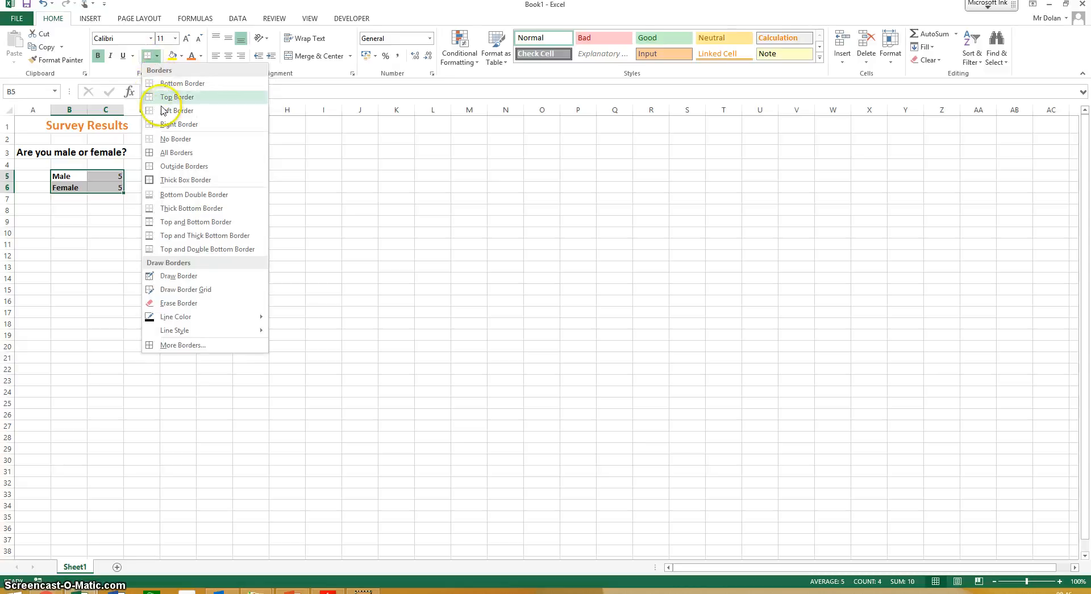
left_click(165, 152)
left_click(177, 209)
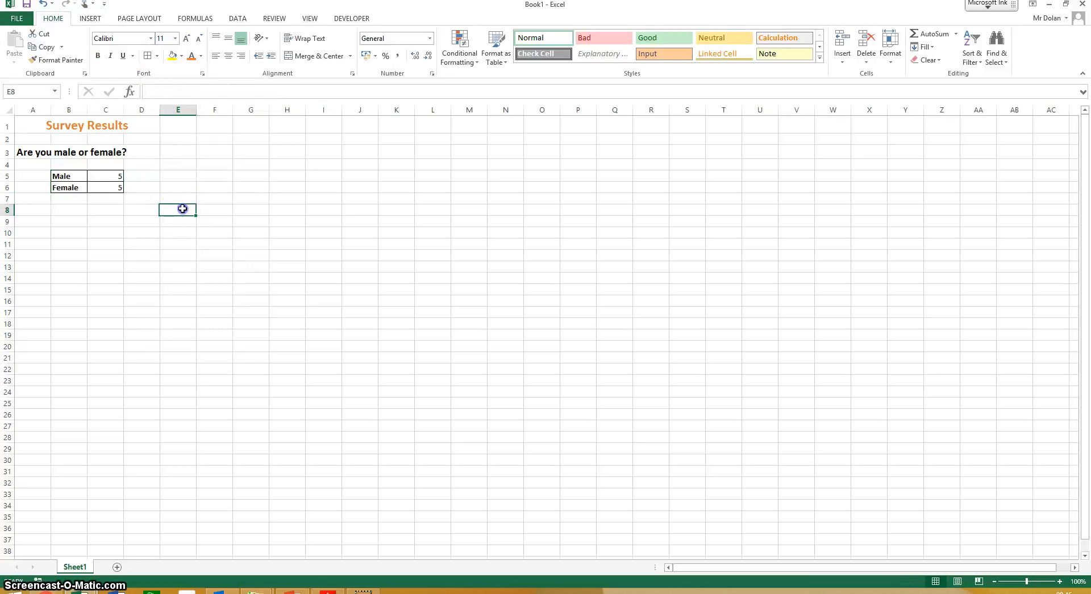
- Merge and centre the question "Are you male or female?" across cells A3 to D3
left_click(30, 152)
left_click_drag(44, 152, 154, 153)
left_click(307, 56)
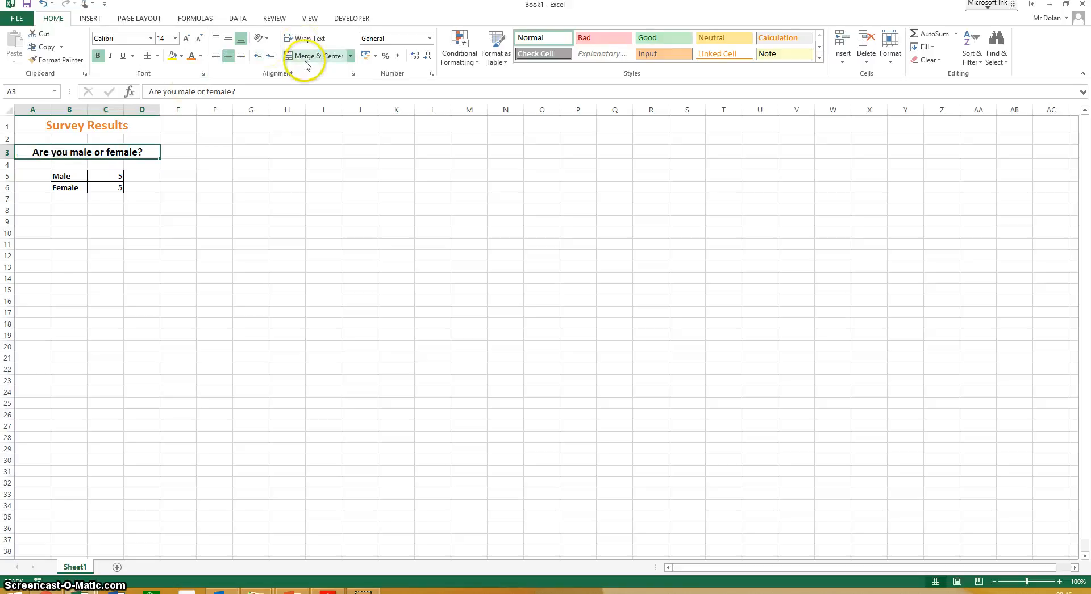
left_click(283, 210)
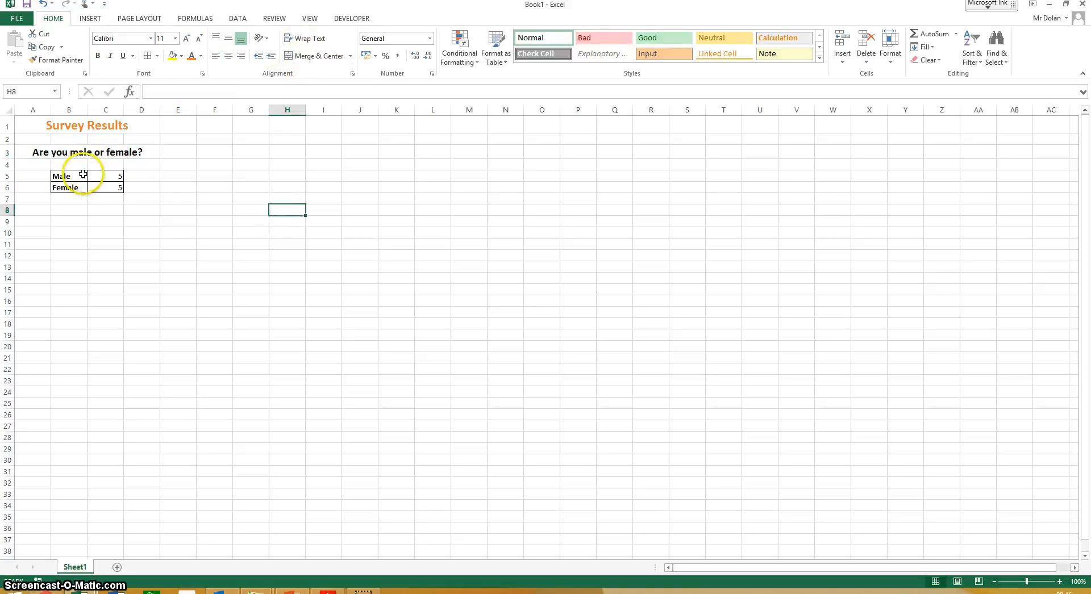
left_click(63, 129)
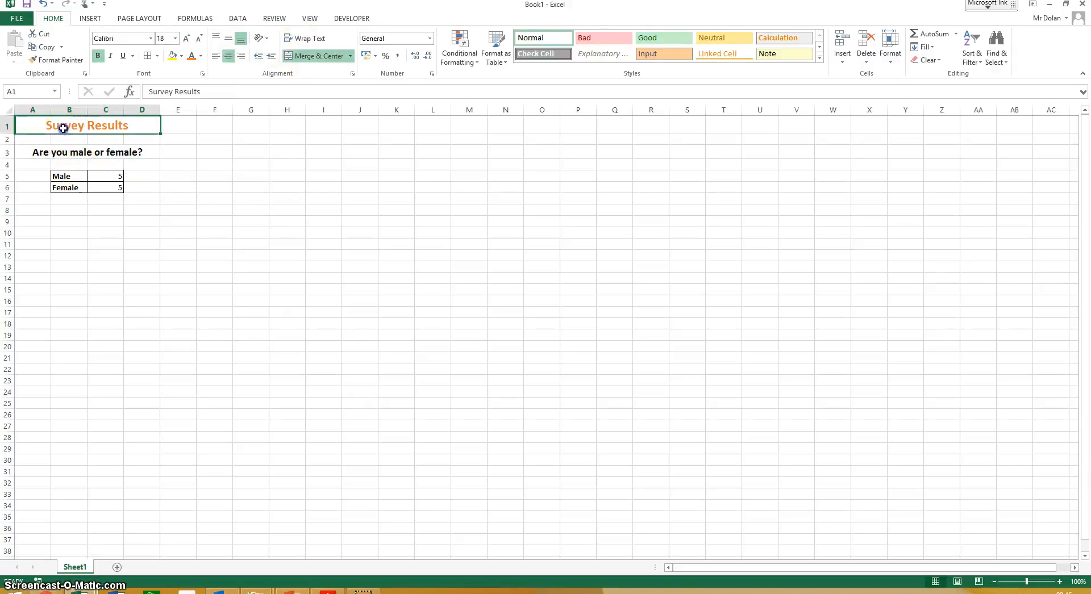
left_click(150, 40)
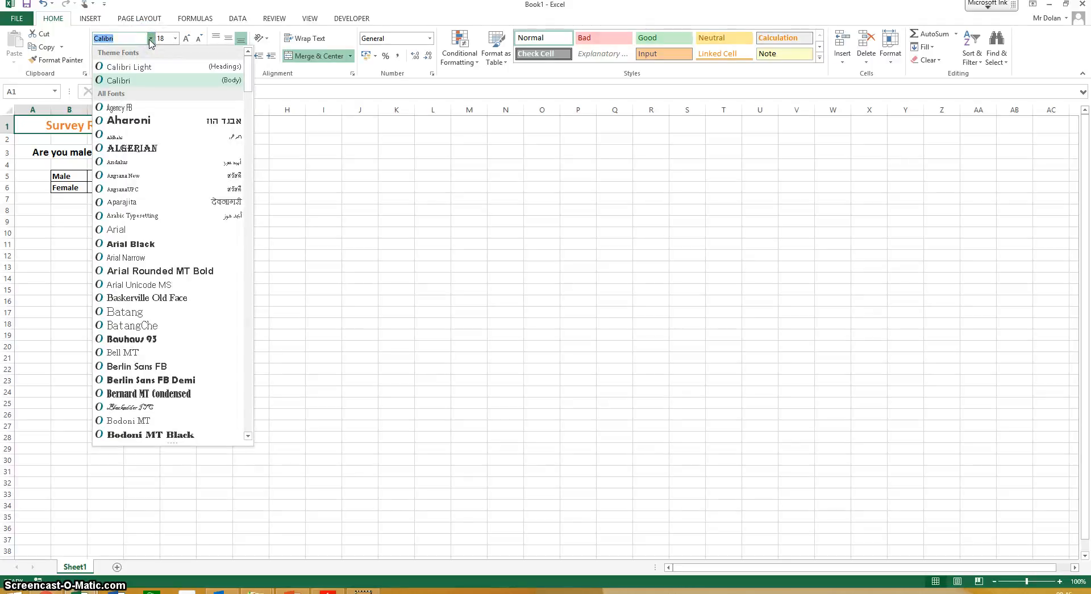
key("Escape")
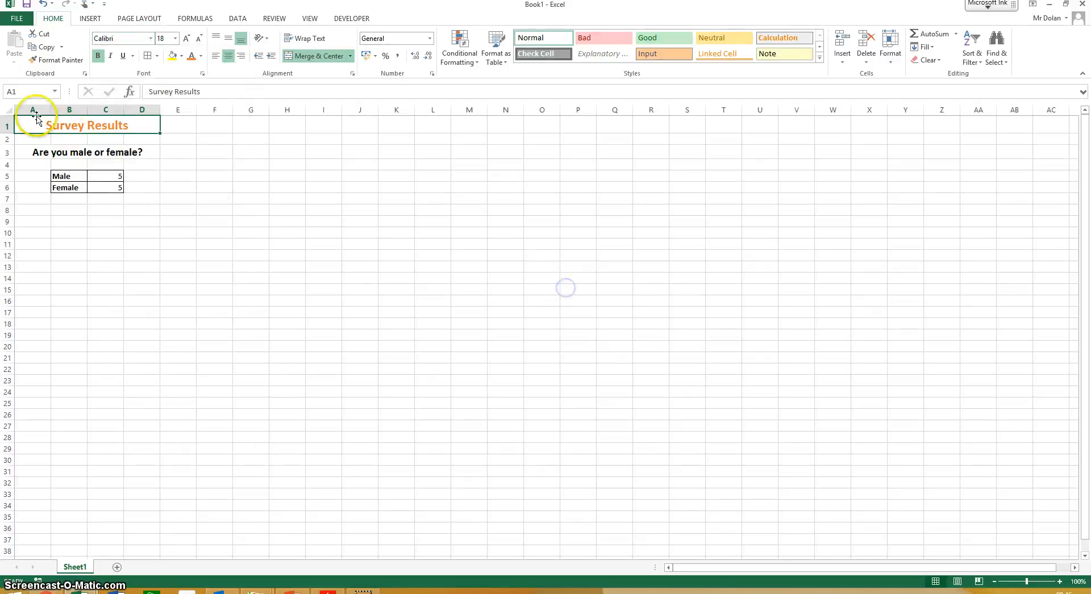
- Change the font of the entire worksheet to Harrington
left_click(5, 111)
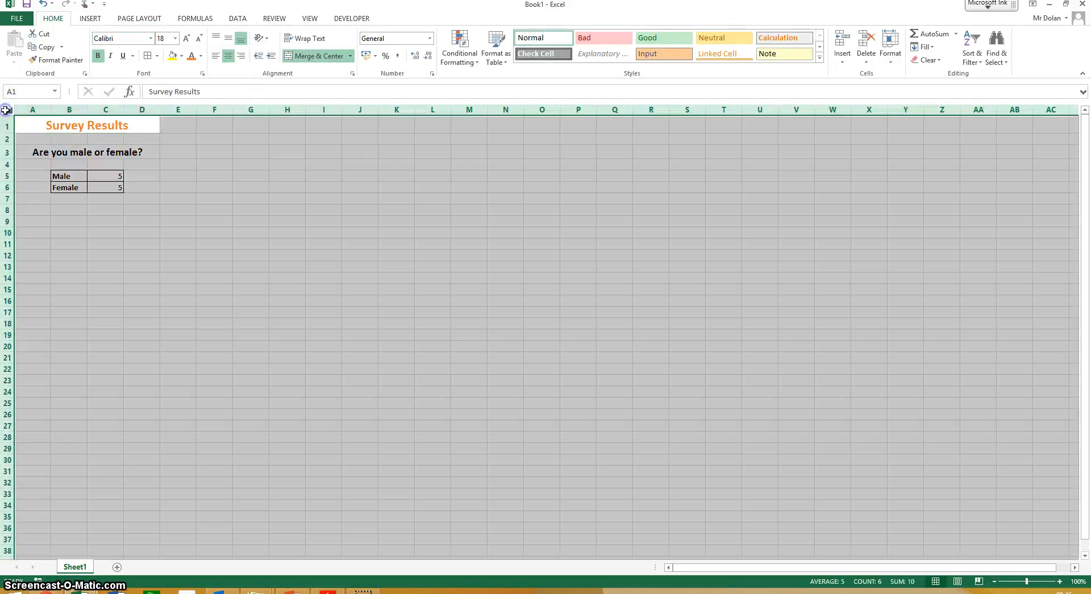
left_click(151, 39)
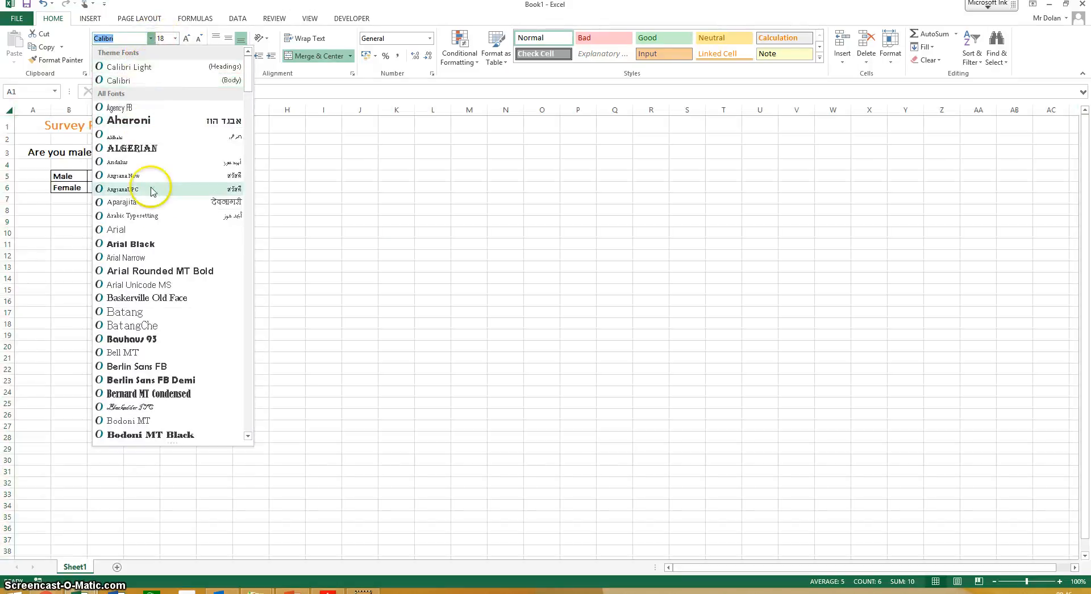
scroll(171, 238, "down", 6)
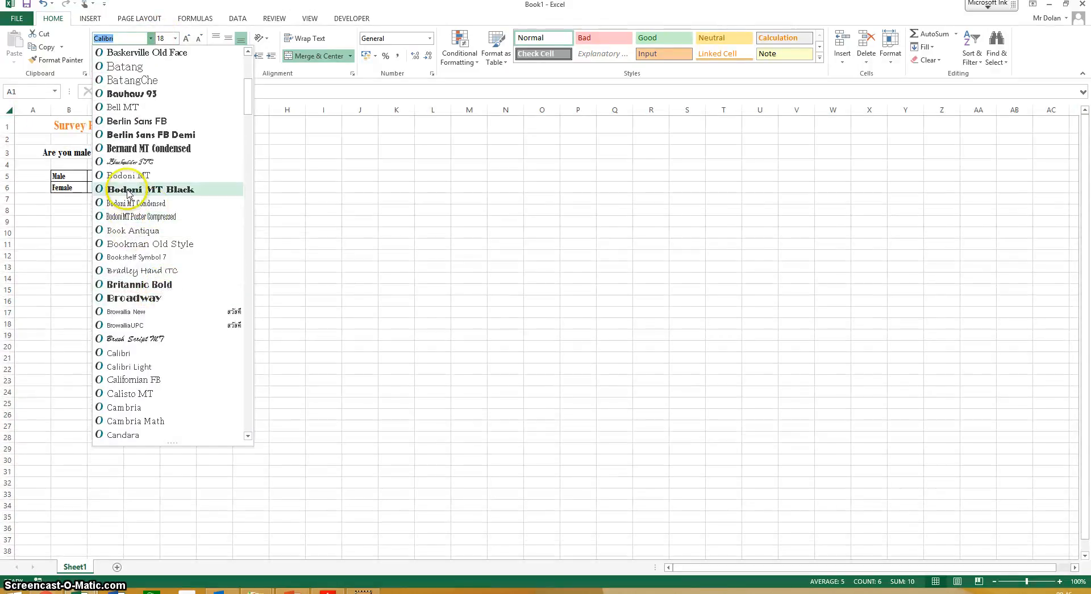
scroll(142, 284, "down", 19)
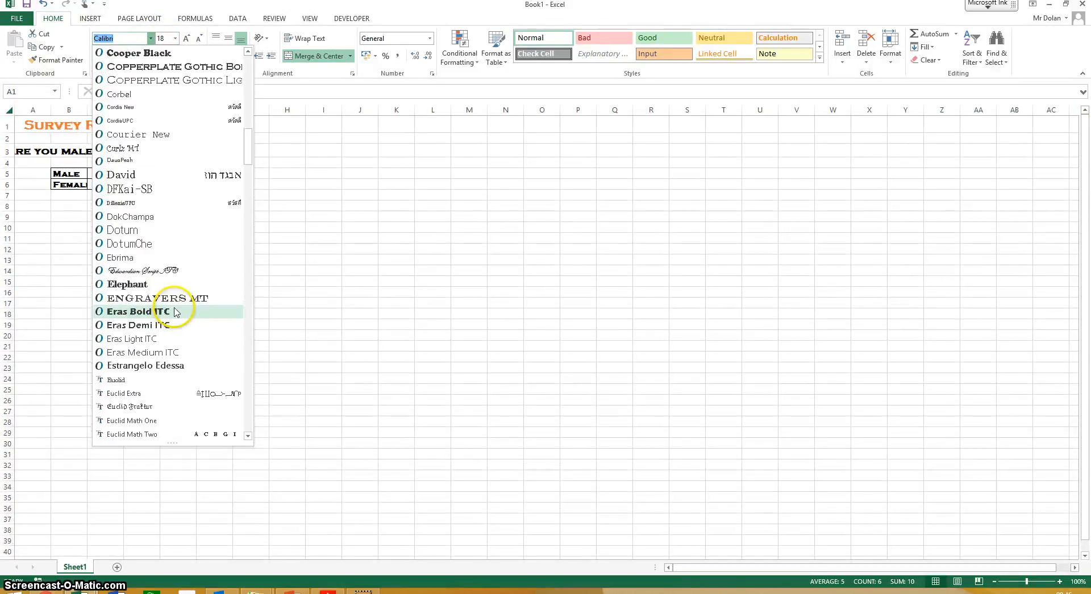
scroll(165, 344, "down", 10)
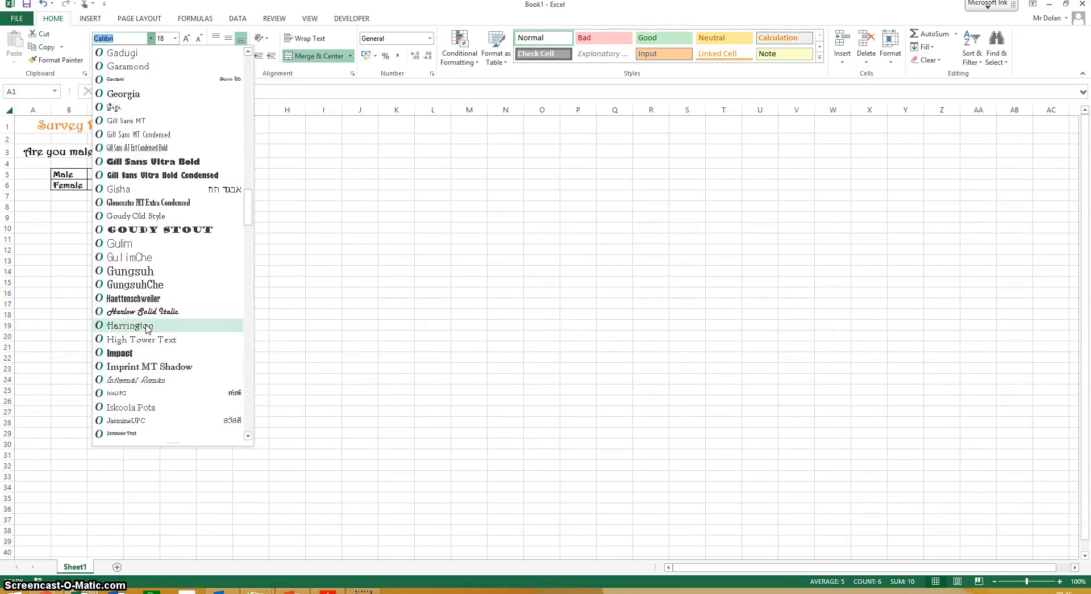
left_click(146, 325)
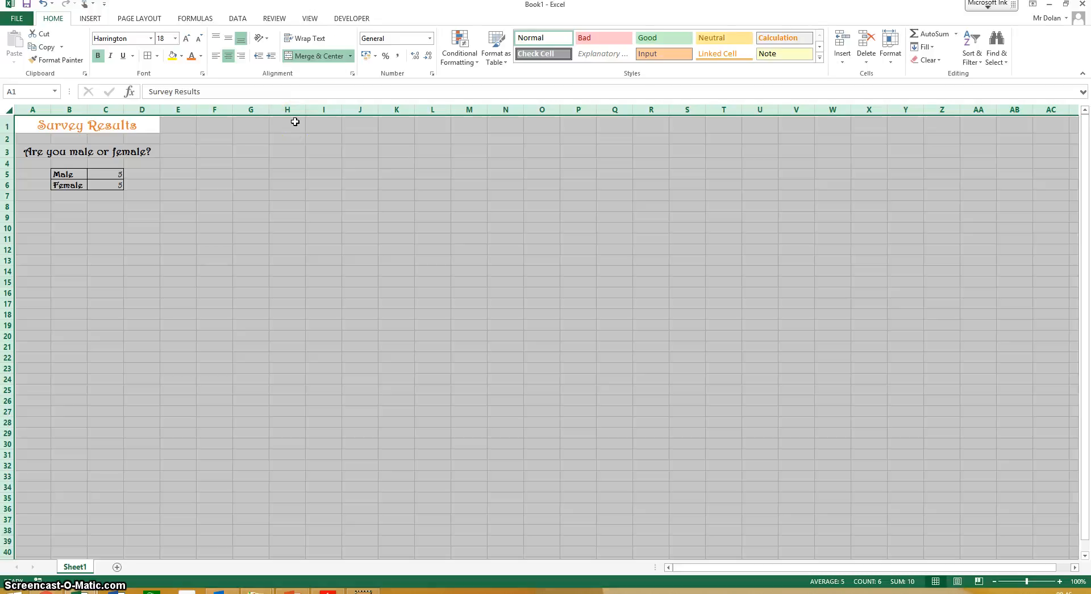
left_click(251, 249)
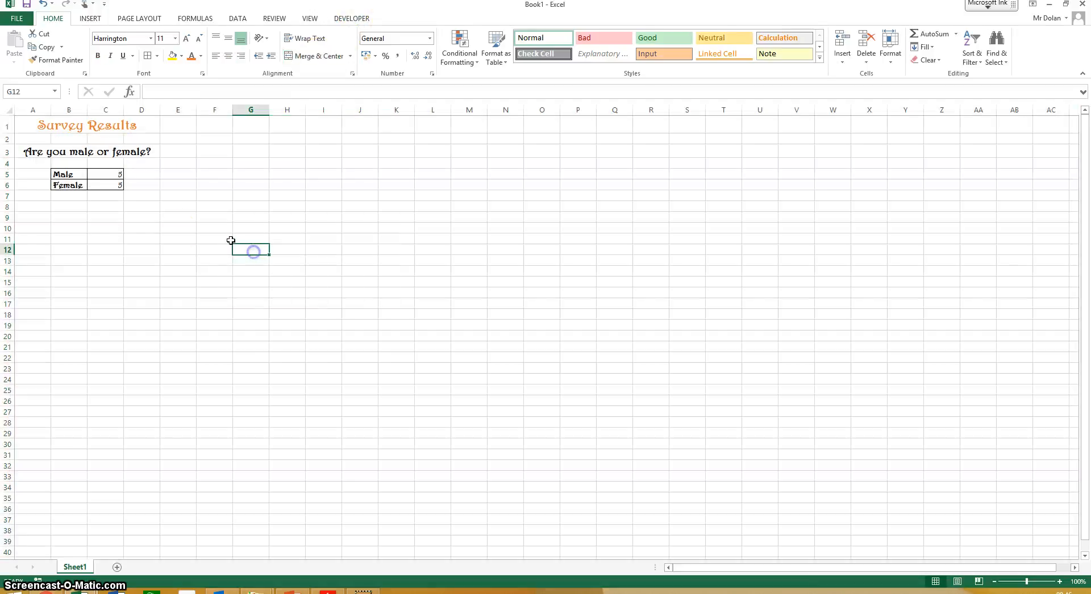
- Select cell A8 for the next question, review the remaining questions in the survey results PDF, and return to the Excel workbook
left_click(33, 207)
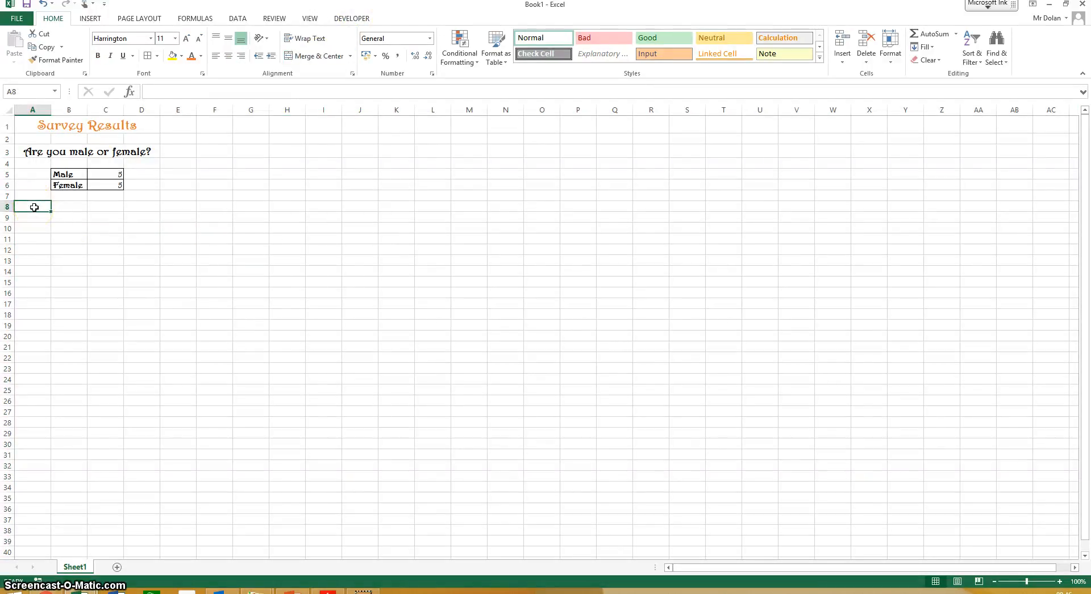
left_click(328, 592)
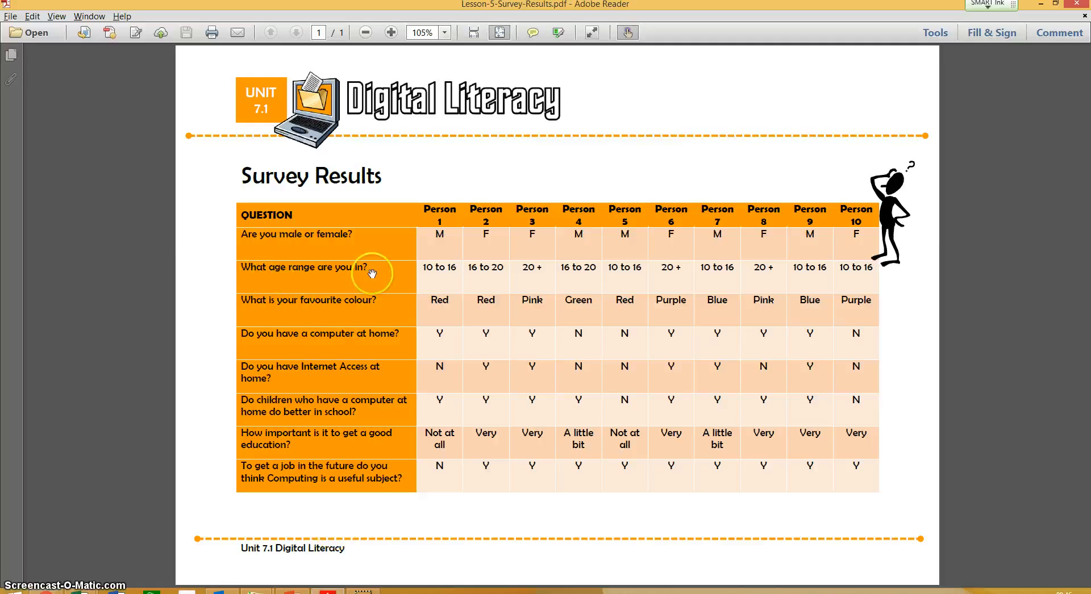
key("alt+Tab")
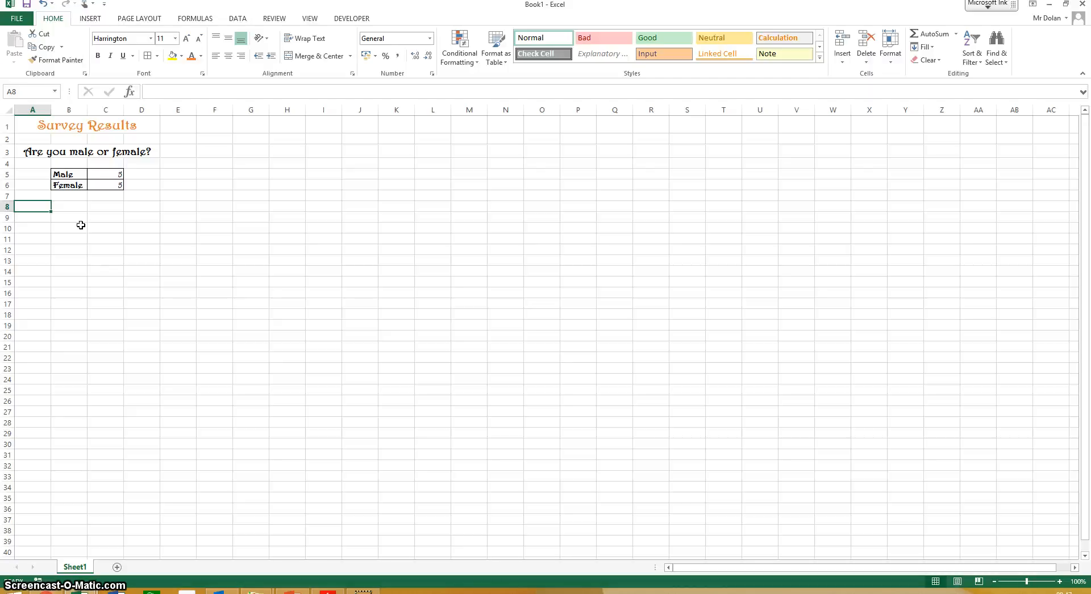
- Try to save the workbook to the Tower College Sites location, accepting the security certificate alert
left_click(22, 20)
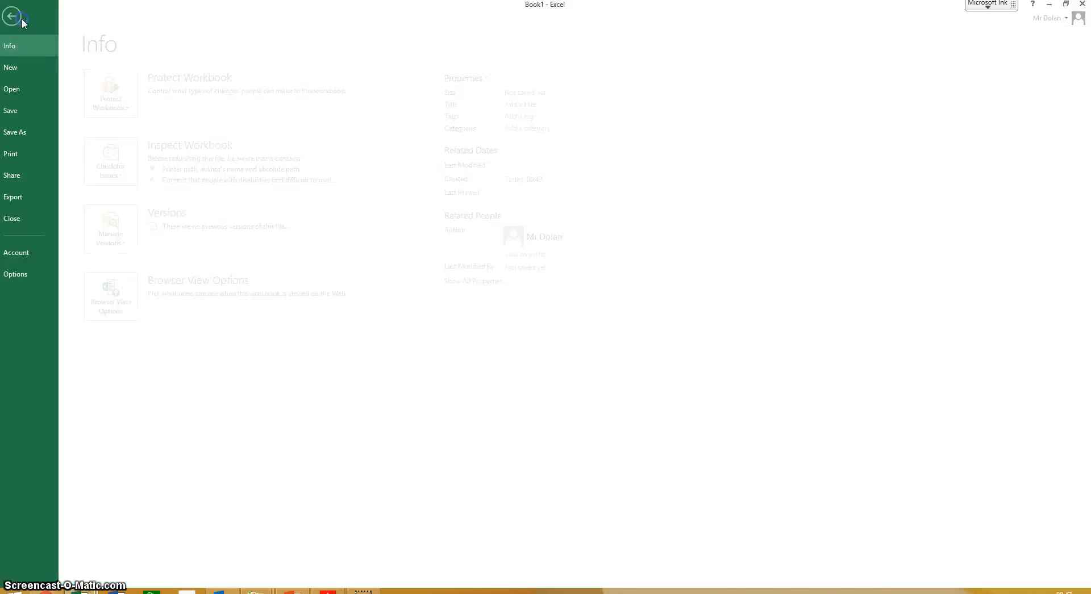
left_click(30, 135)
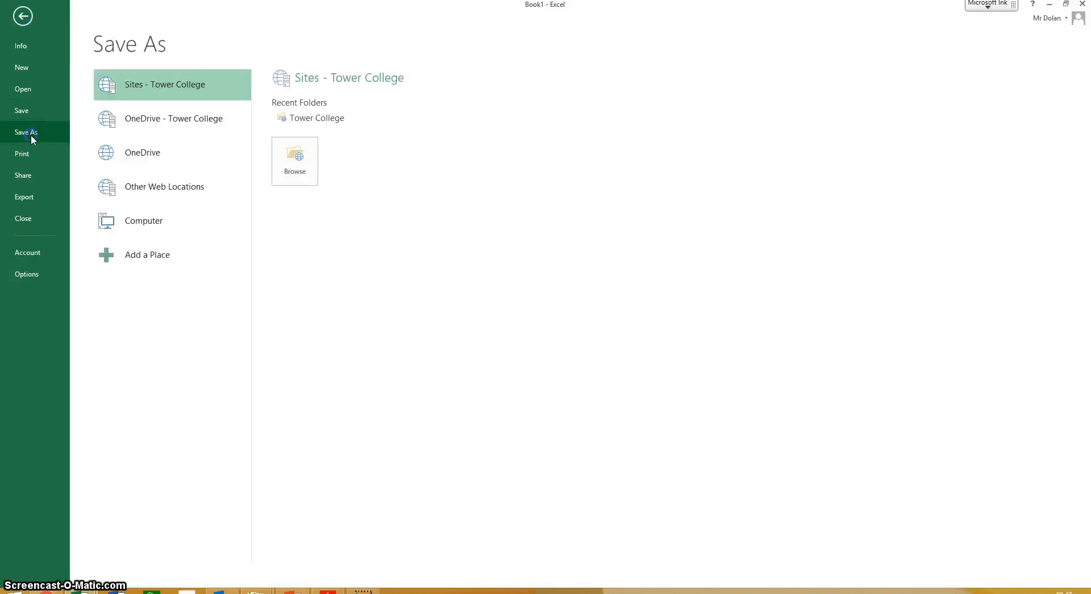
left_click(299, 154)
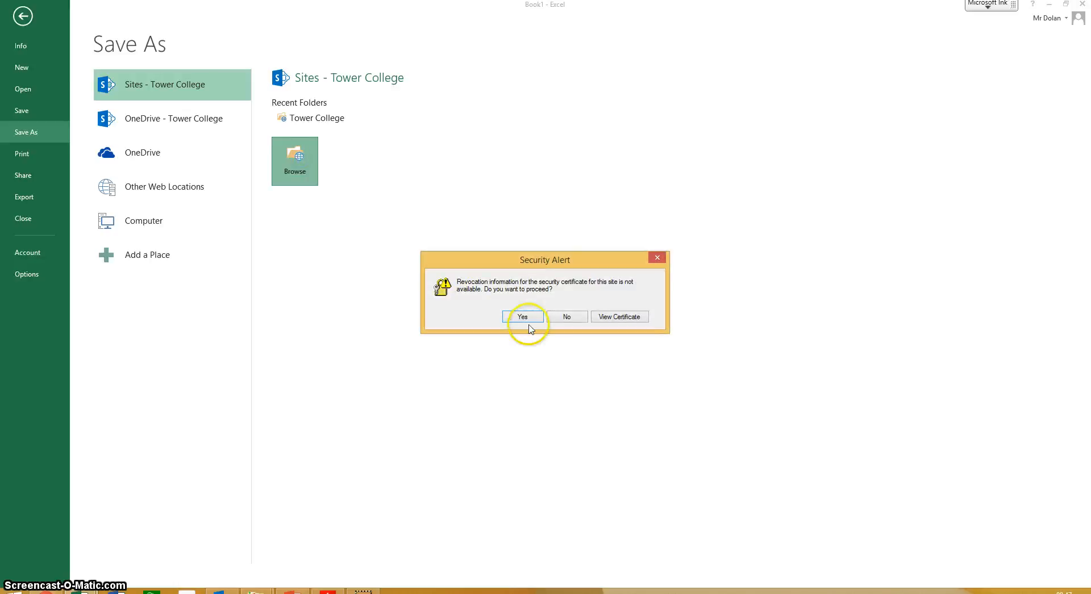
left_click(523, 315)
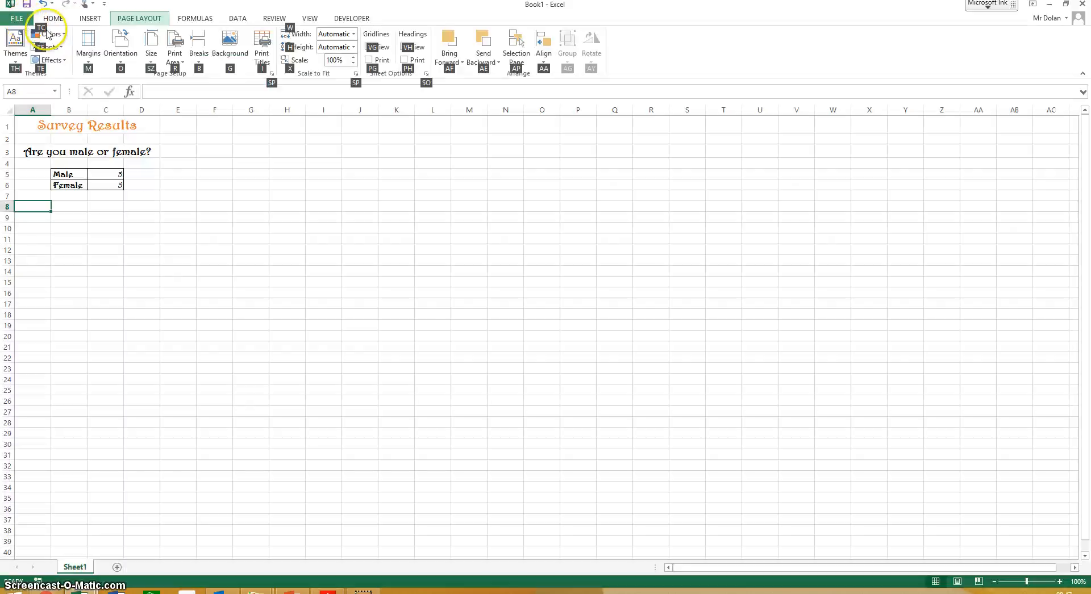
- Start saving the workbook to the computer and browse to the Digital Literacy folder inside Documents
left_click(17, 18)
left_click(18, 133)
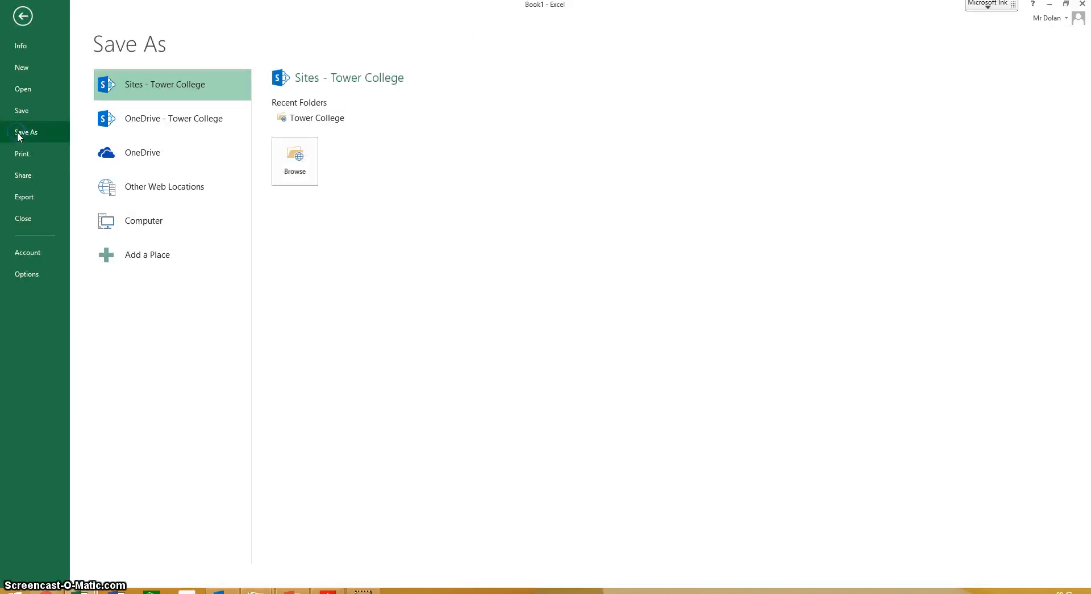
left_click(152, 223)
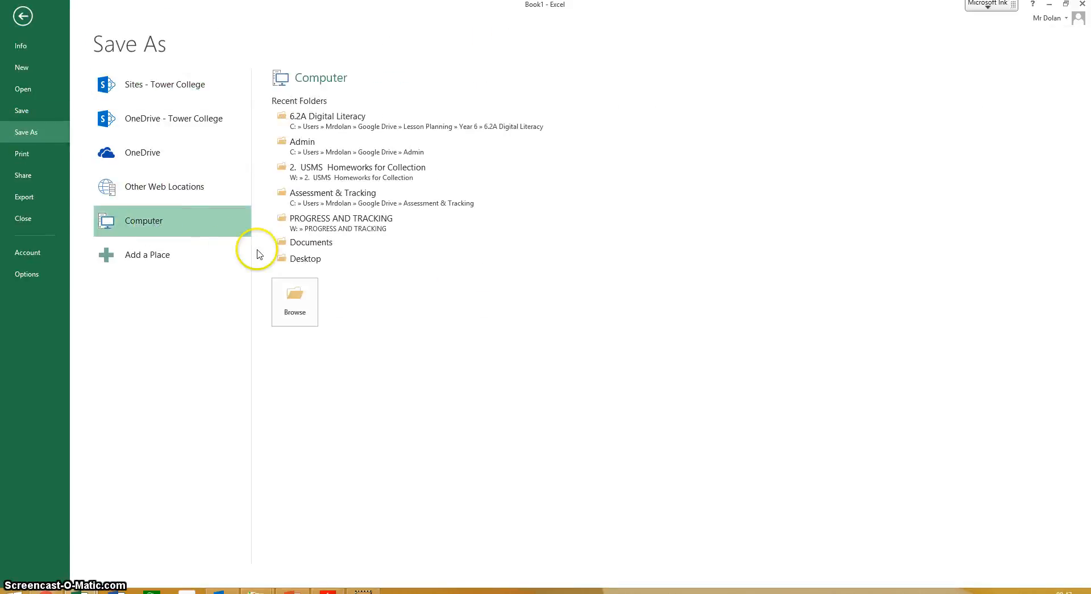
left_click(295, 297)
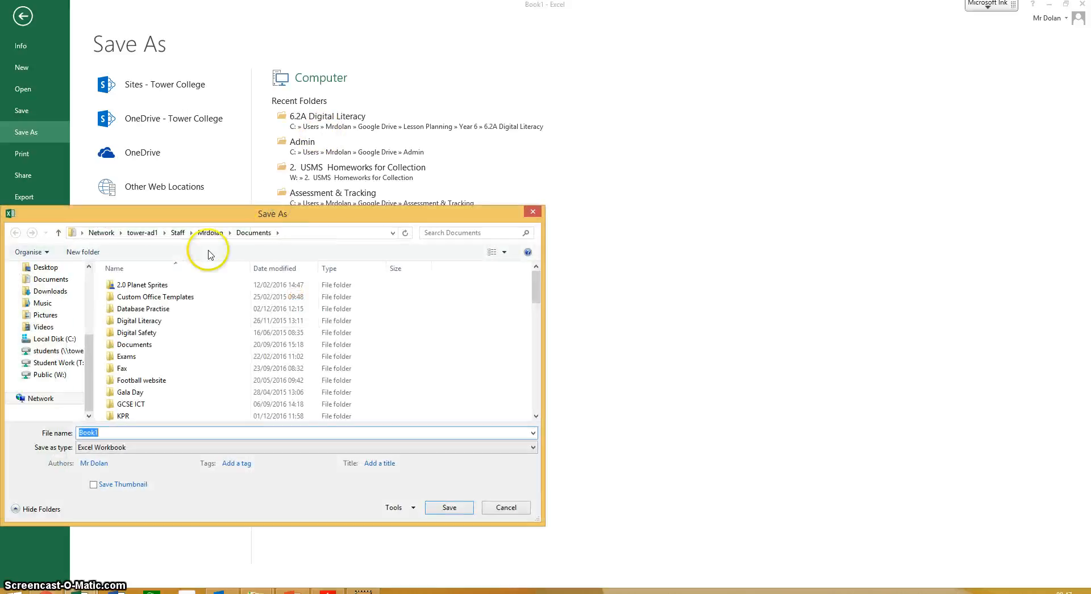
left_click(50, 279)
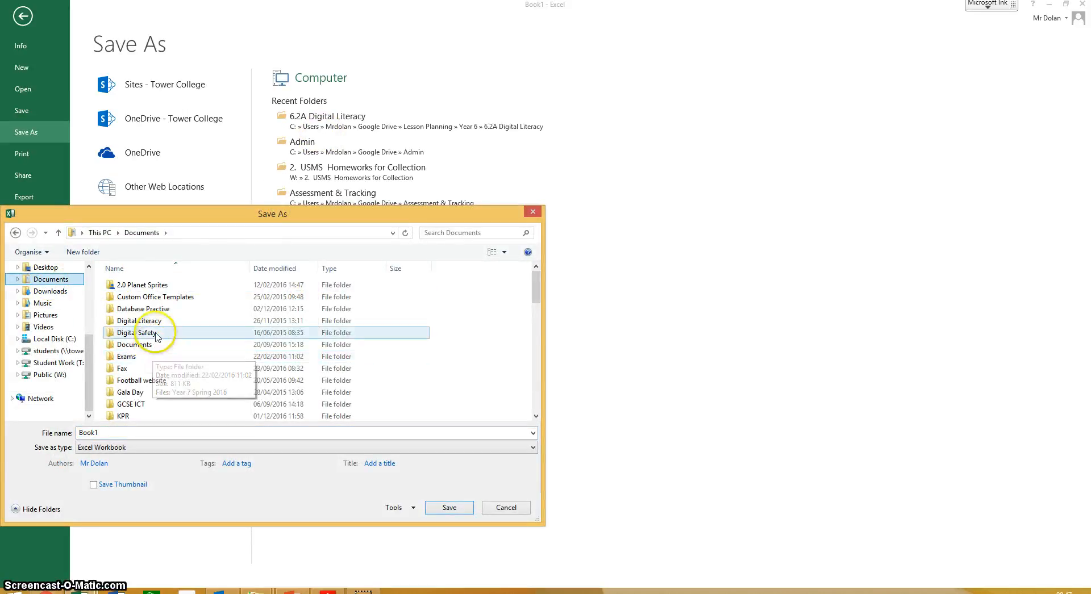
left_click(146, 380)
scroll(146, 380, "down", 1)
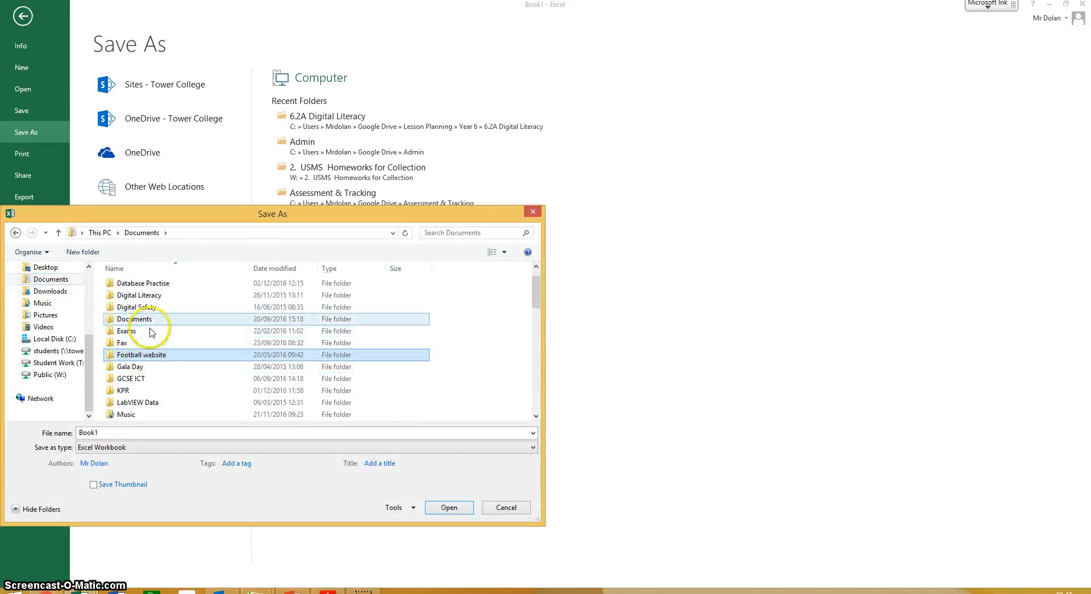
double_click(137, 297)
- Name the workbook Survey Results and save it in the Digital Literacy folder
double_click(105, 432)
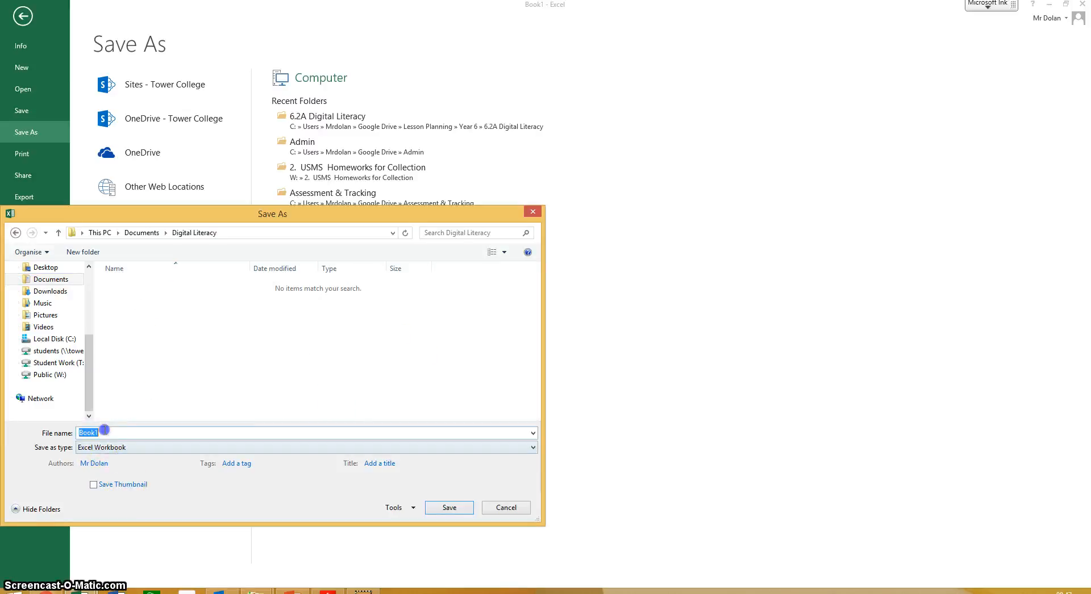
type("Surevey")
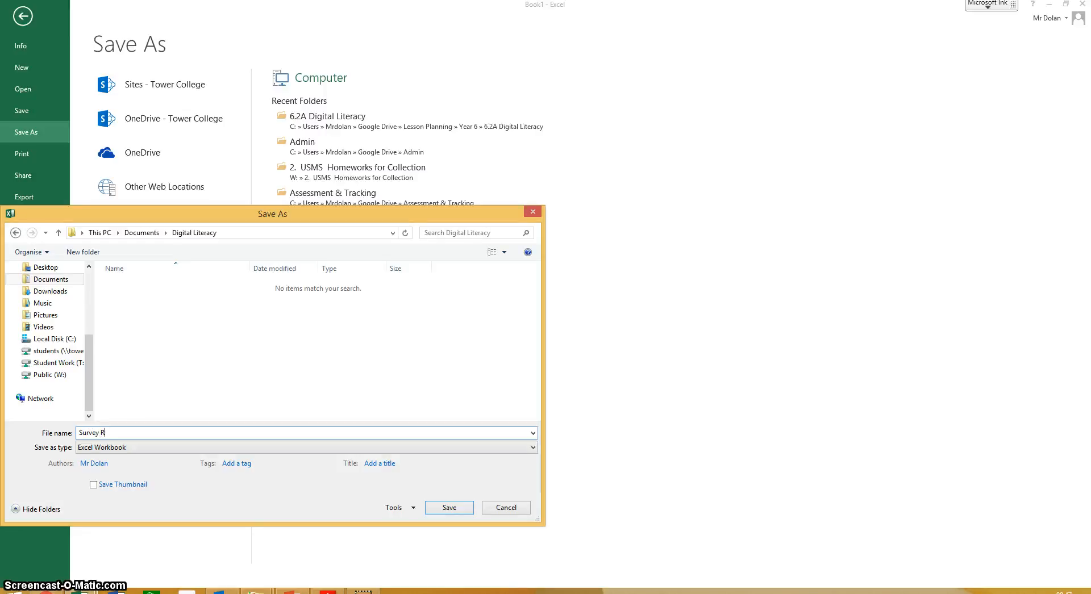
type(" Resulte")
left_click(460, 510)
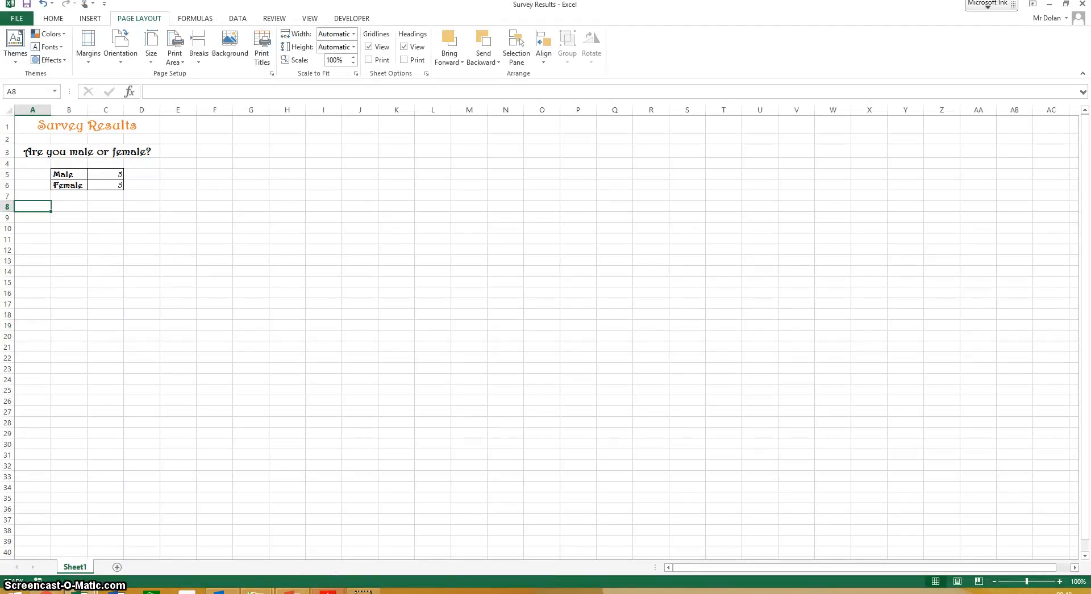
- Switch to the survey results PDF in Adobe Reader and review the remaining questions and answers
left_click(328, 591)
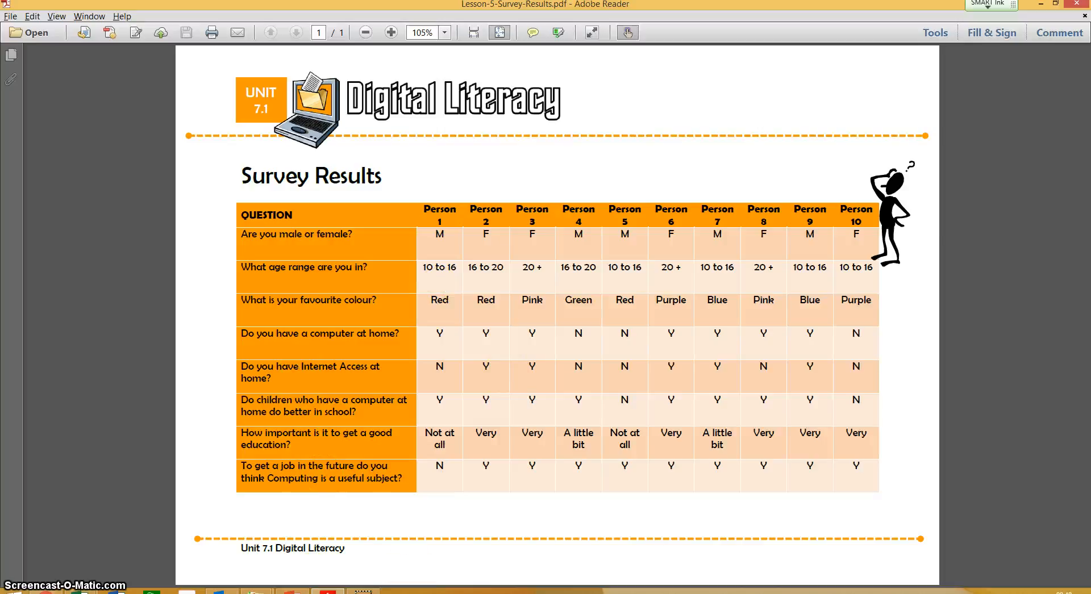
mouse_move(80, 591)
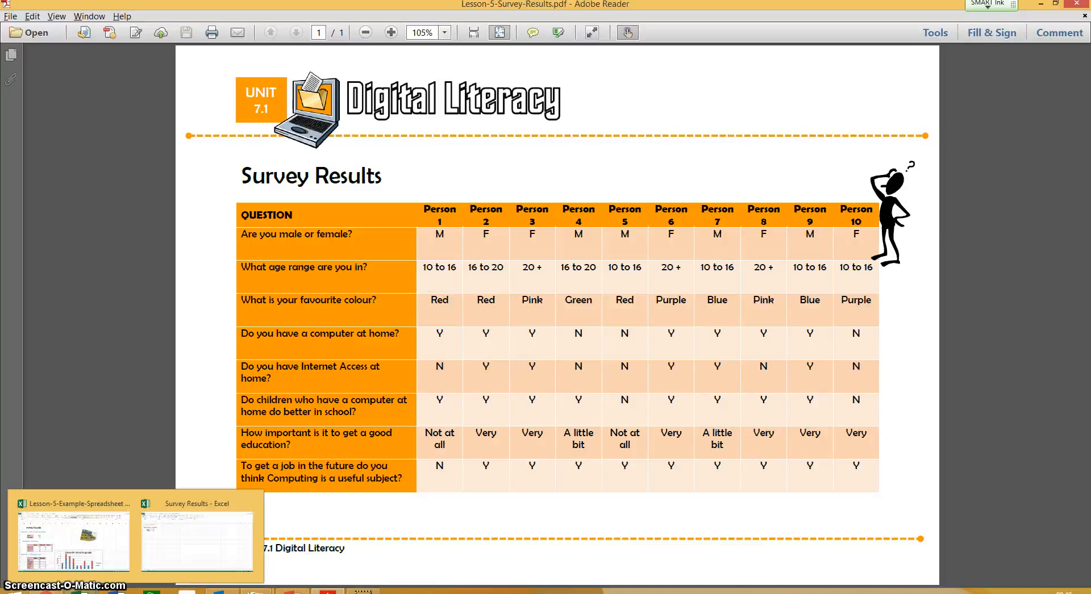